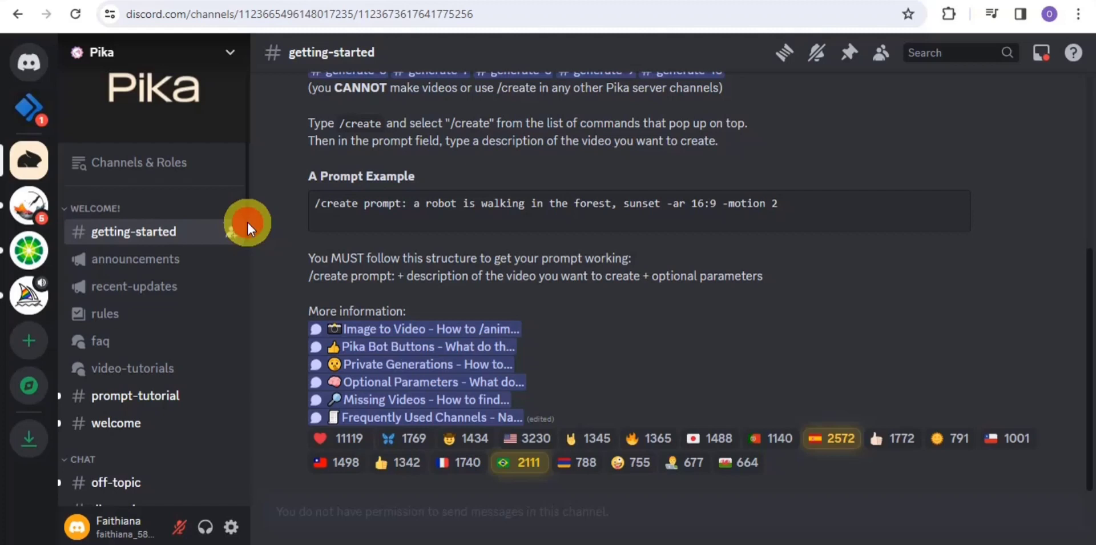
Step: Scroll down to the CREATIONS section and open the Pika server's generate-3 channel
scroll(246, 221, down, 8)
scroll(235, 392, down, 5)
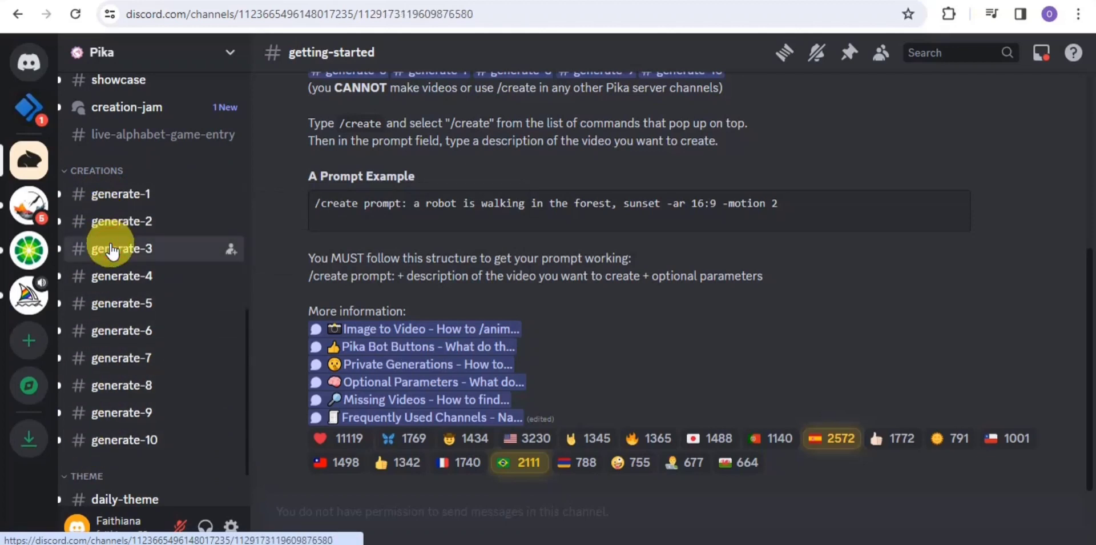
click(113, 251)
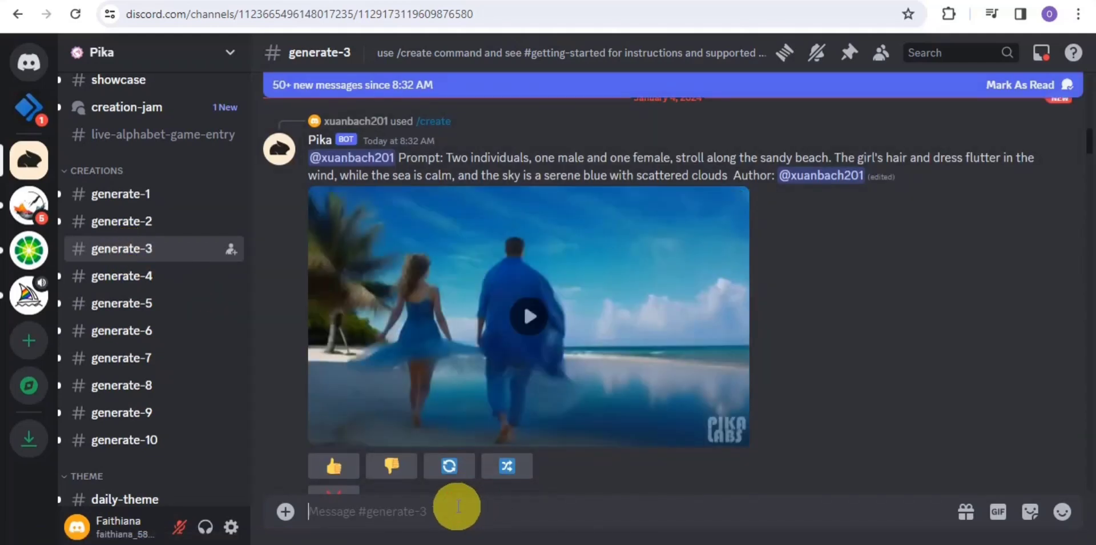
Step: Start a Pika /create command and paste in the lone-astronaut-in-a-nebula prompt
text(//)
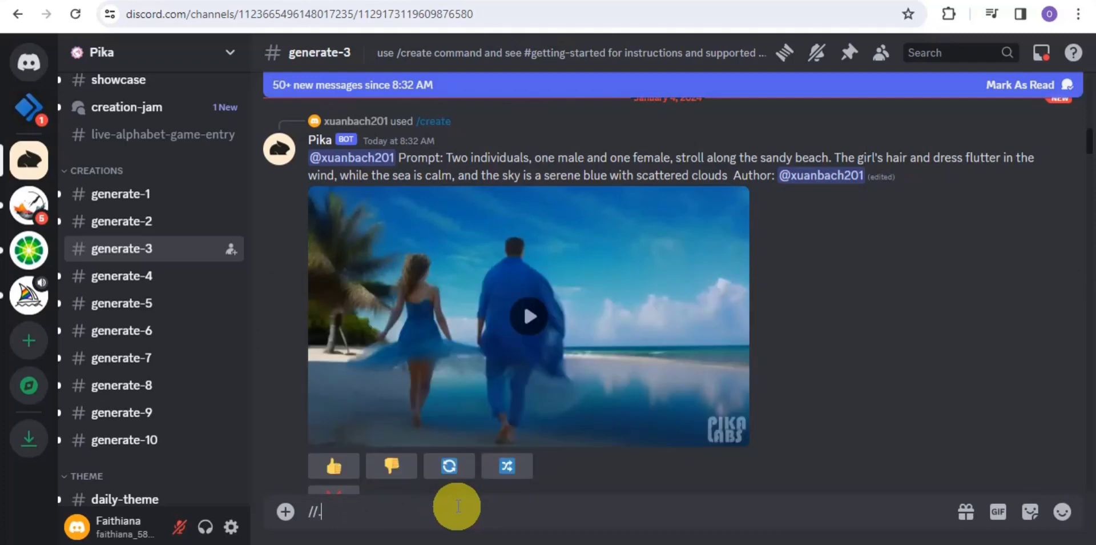
key(BackSpace)
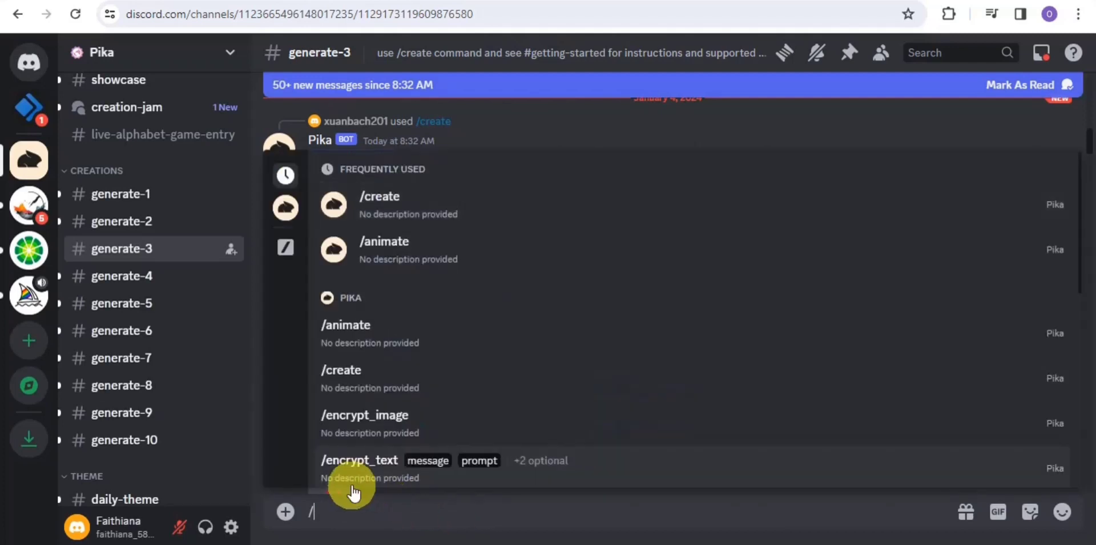
click(416, 207)
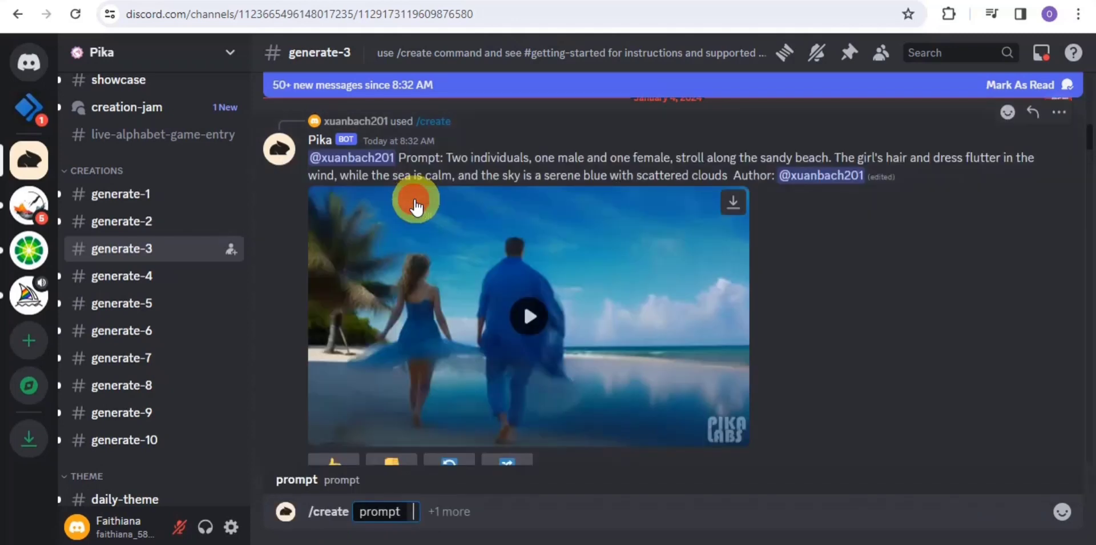
right_click(413, 511)
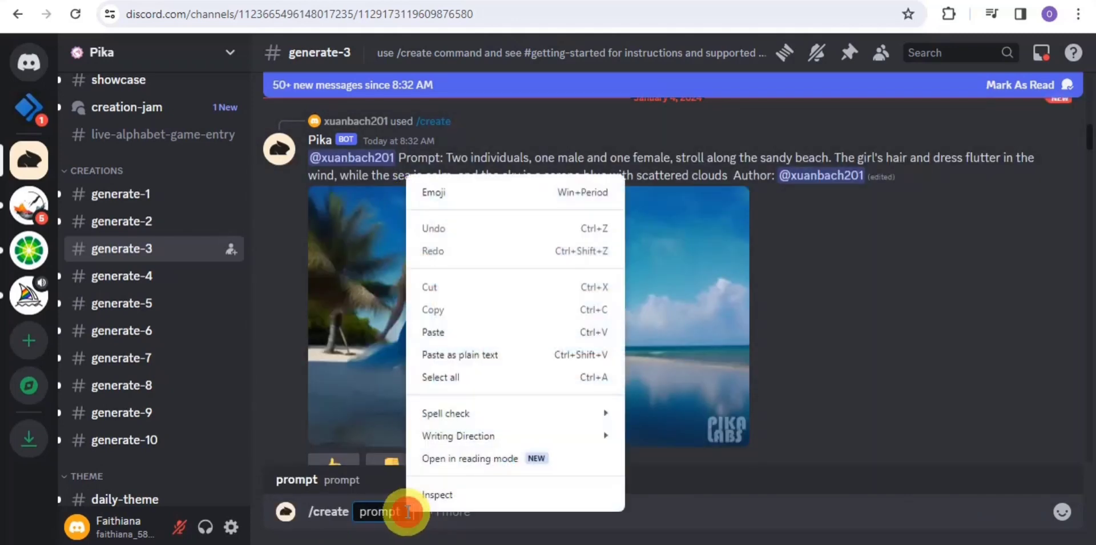
click(443, 339)
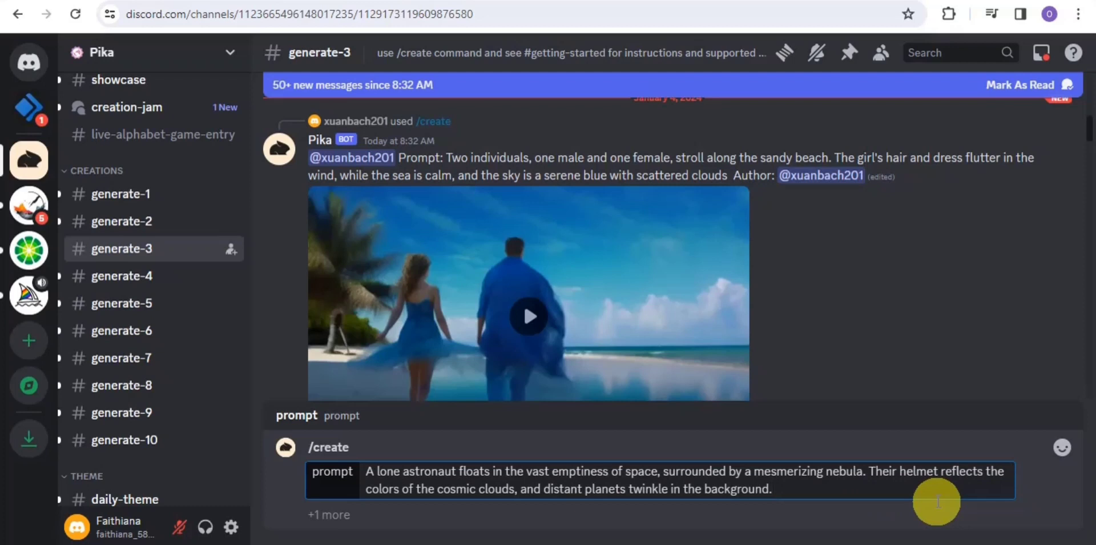
Step: Send the astronaut prompt to Pika, play and download the resulting video, then go to Genmo
key(Return)
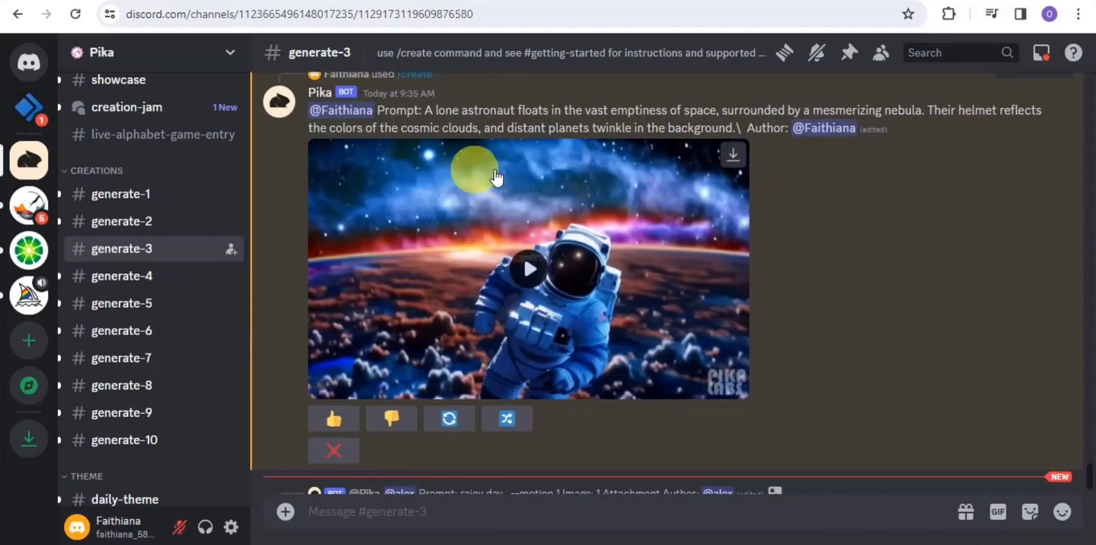
click(529, 268)
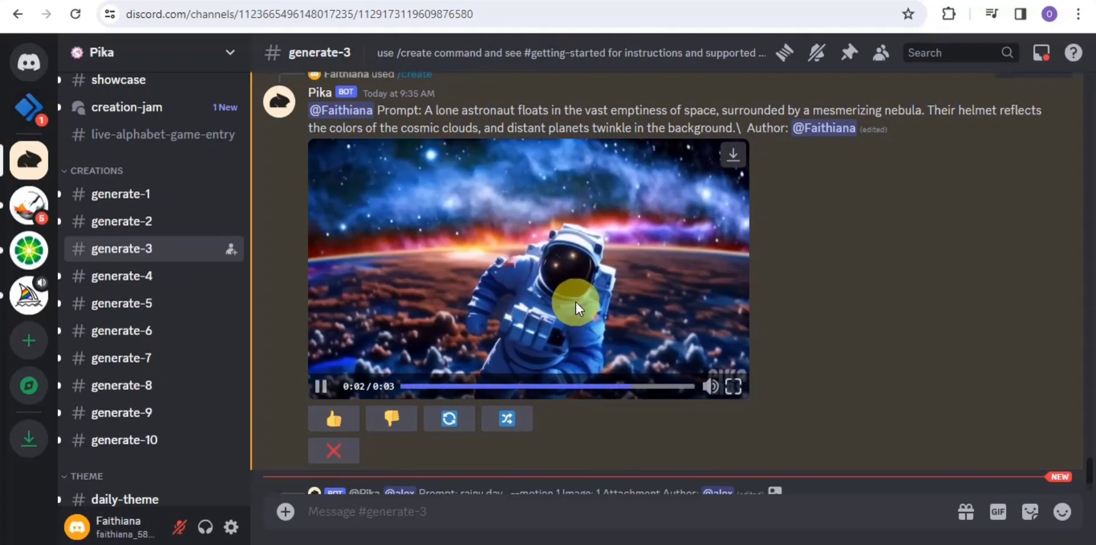
click(732, 153)
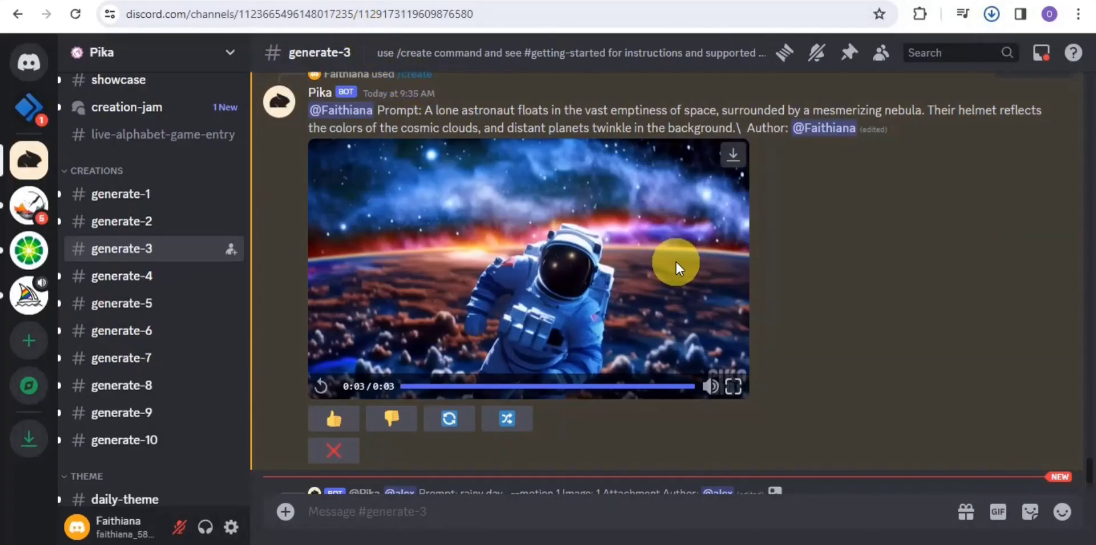
click(841, 228)
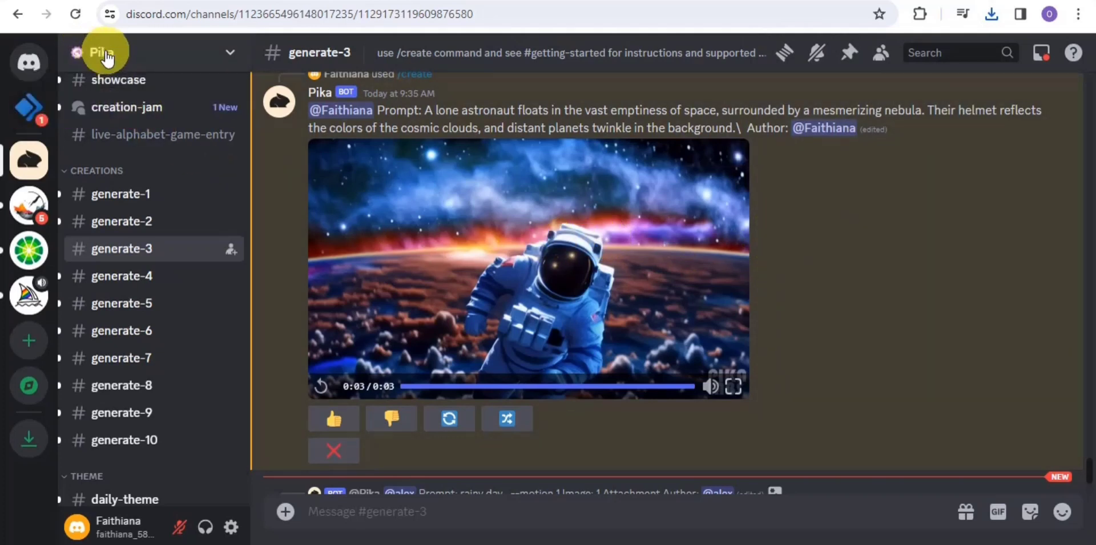
click(367, 2)
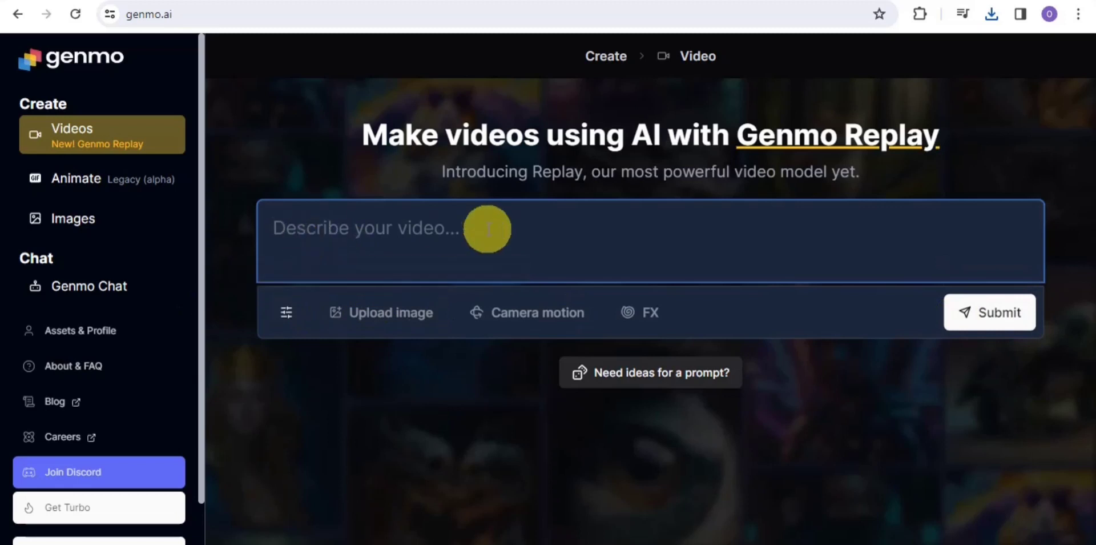
Step: Fill Genmo's prompt with the suggestion 'Wet rabbit in the rain, Bauhaus' and submit it
click(645, 375)
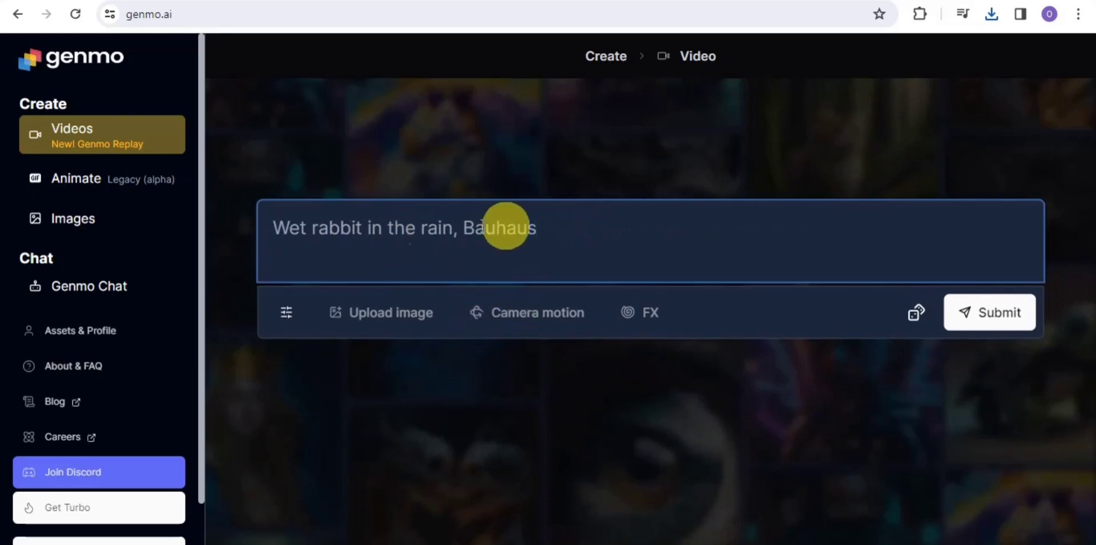
click(991, 321)
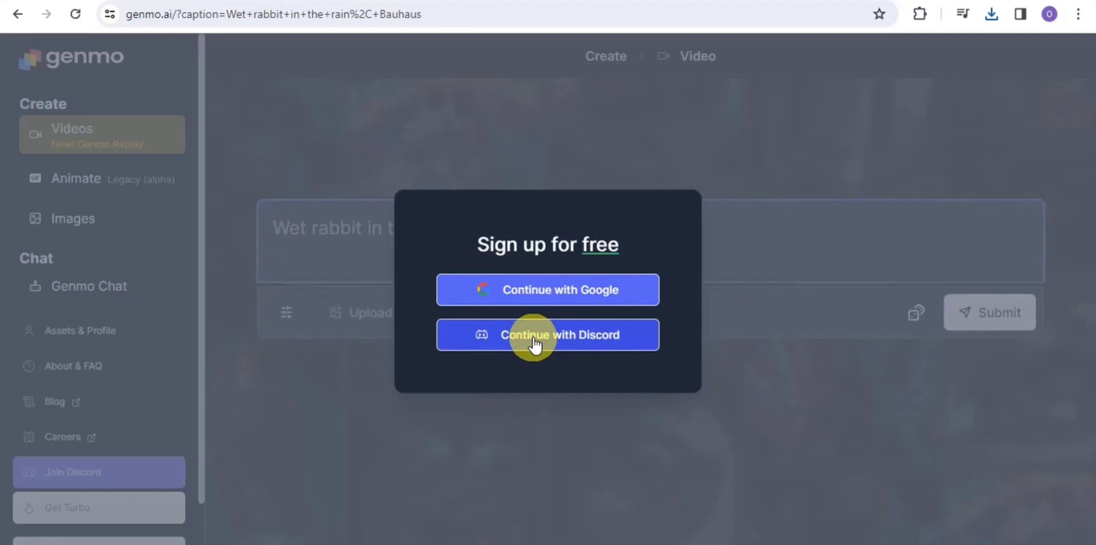
Step: Sign up to Genmo with Discord, watch the rabbit clips render, then switch to Kaiber
click(572, 293)
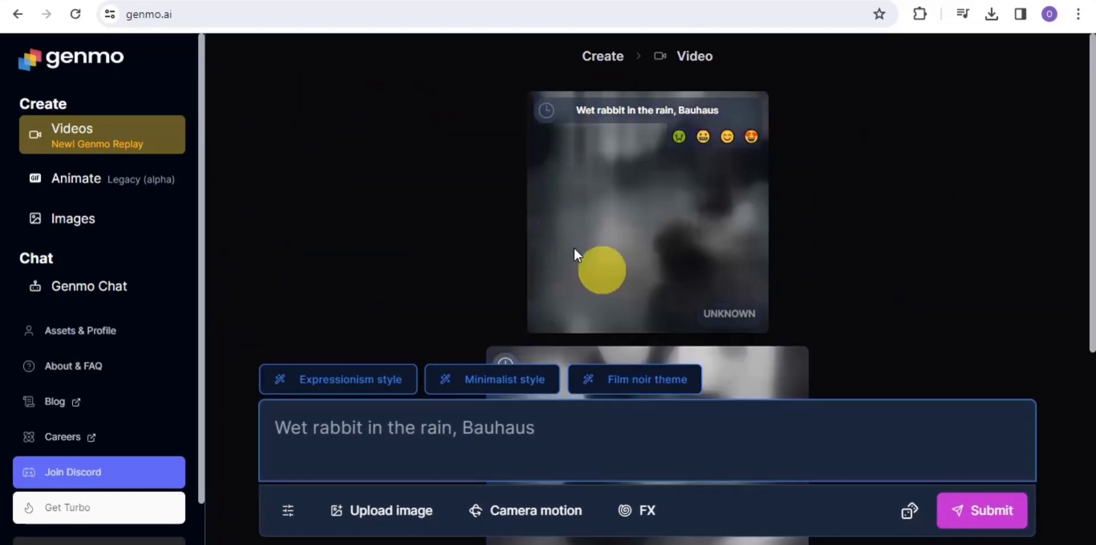
drag(1092, 188, 1066, 191)
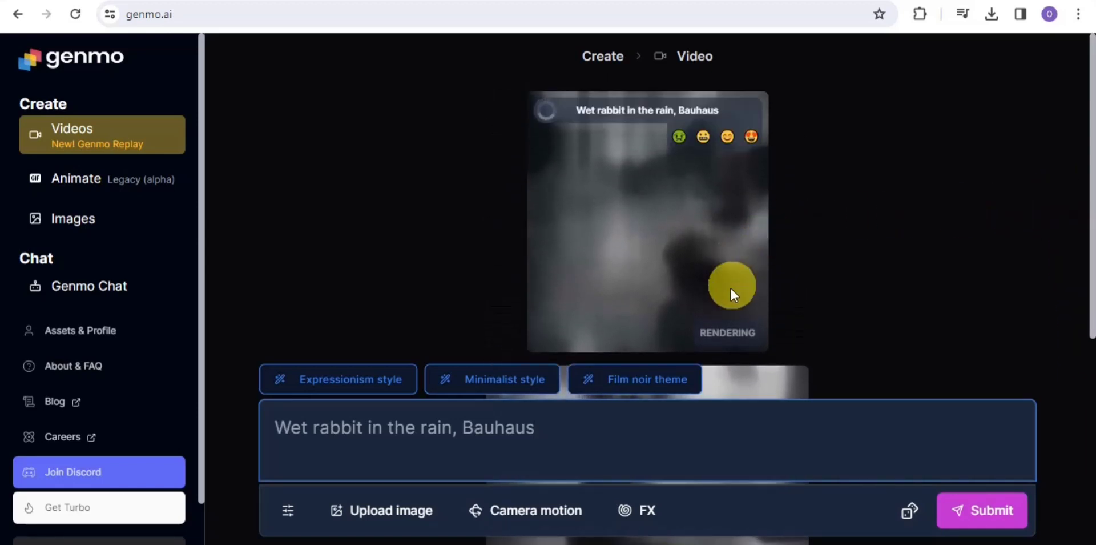
mouse_move(725, 330)
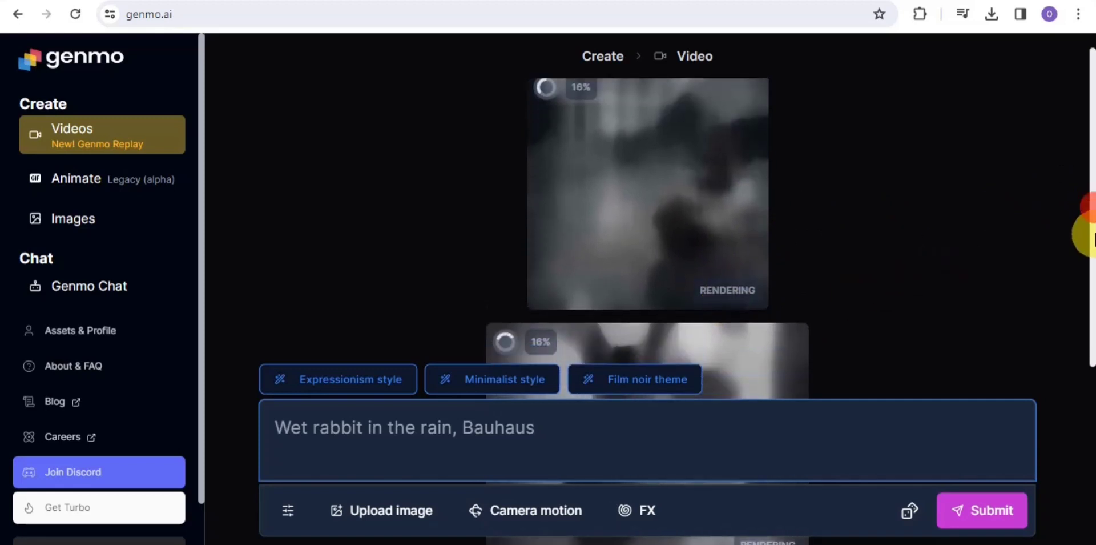
drag(1091, 232, 1092, 341)
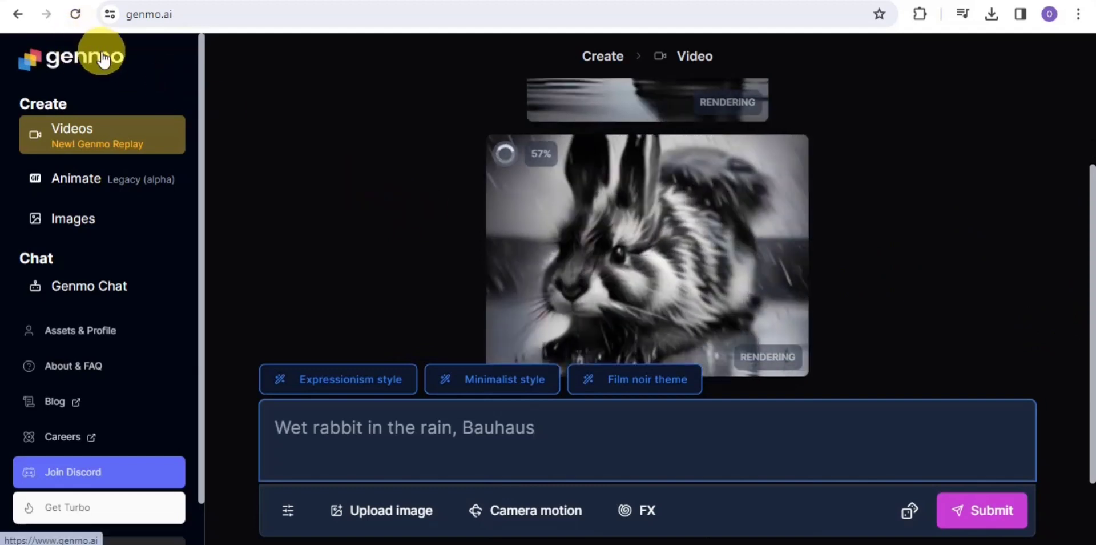
mouse_move(712, 258)
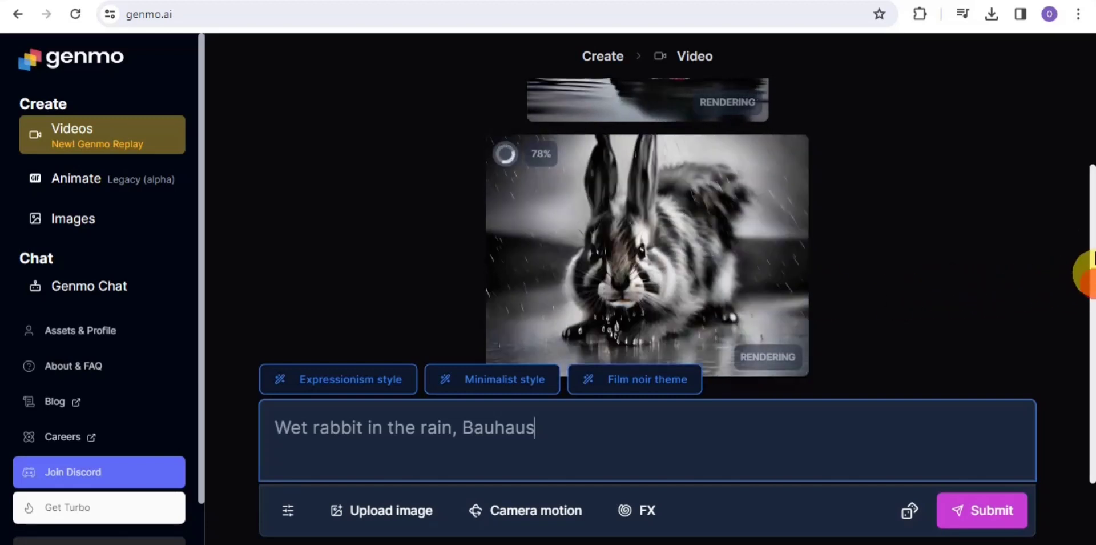
drag(1092, 272, 1092, 141)
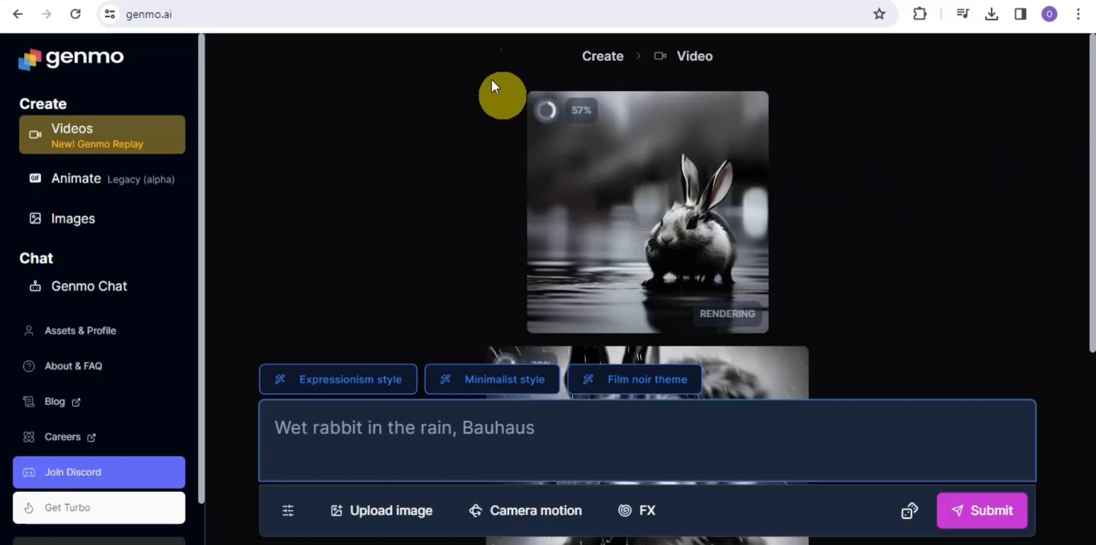
click(453, 2)
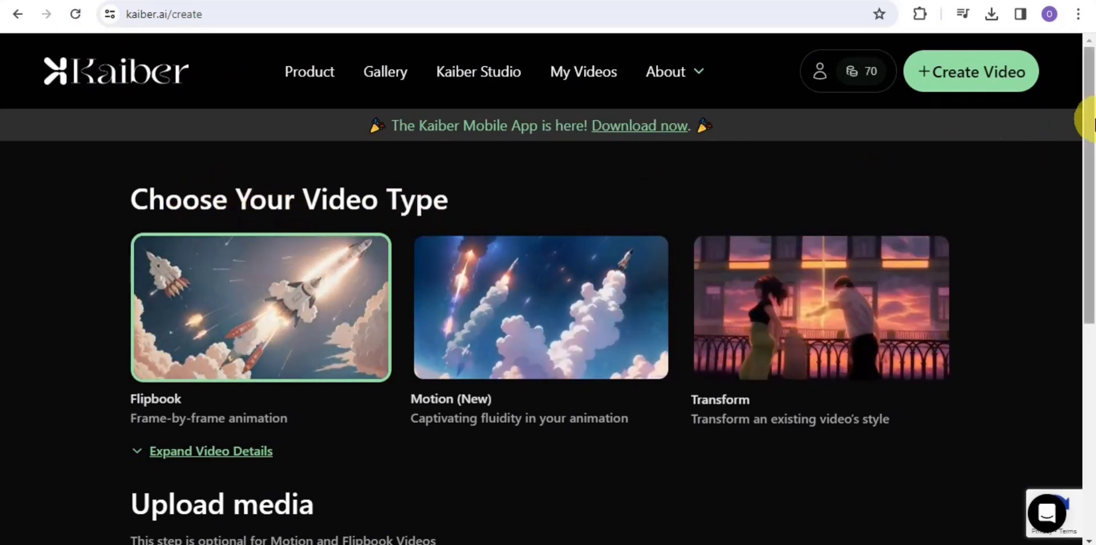
Step: Start a new Kaiber Flipbook video and set Enchanted Forest as the prompt subject
click(952, 73)
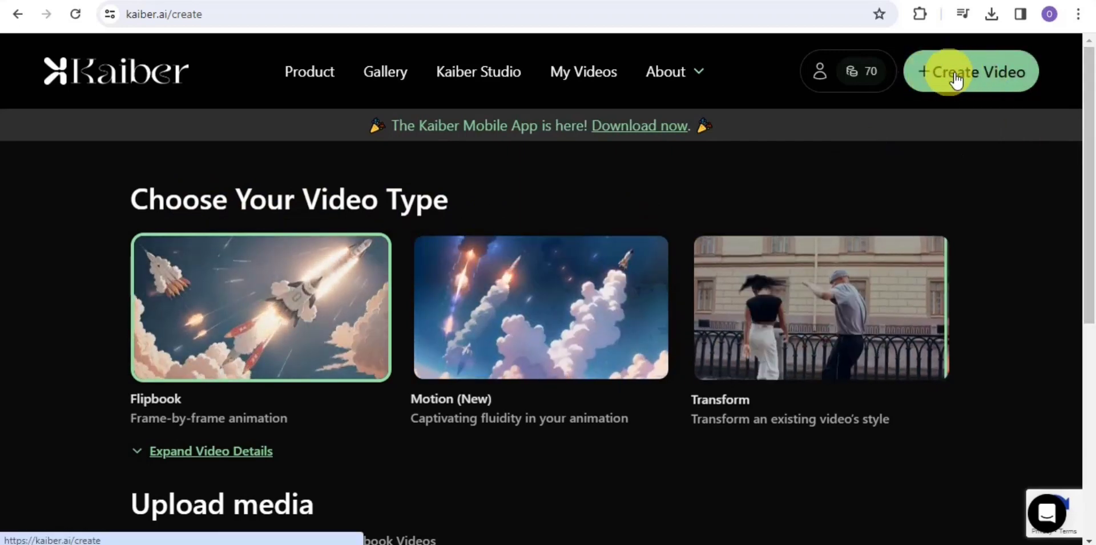
mouse_move(1088, 113)
mouse_down()
mouse_move(1092, 204)
mouse_move(1091, 129)
mouse_up()
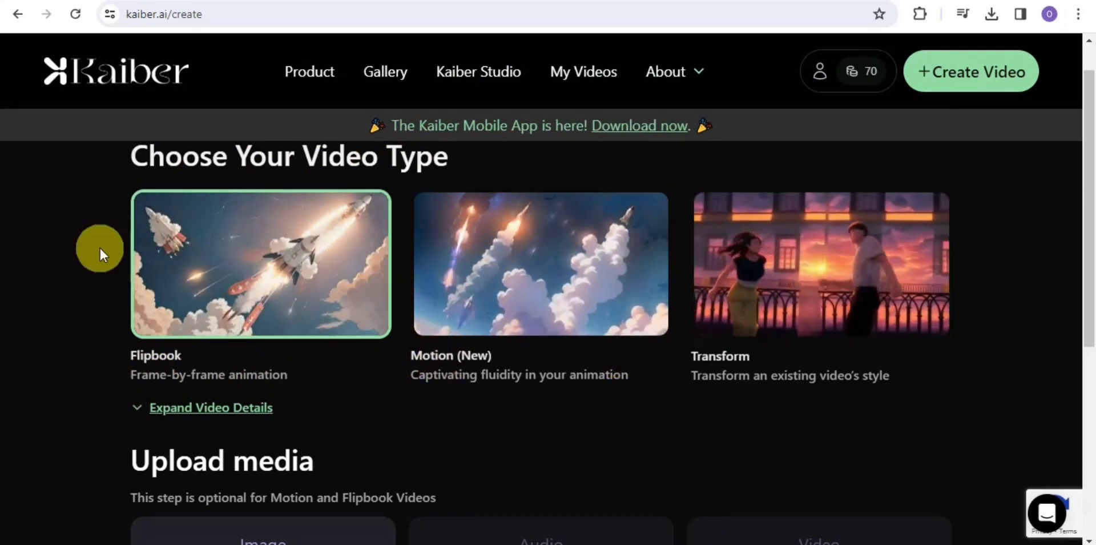
click(215, 254)
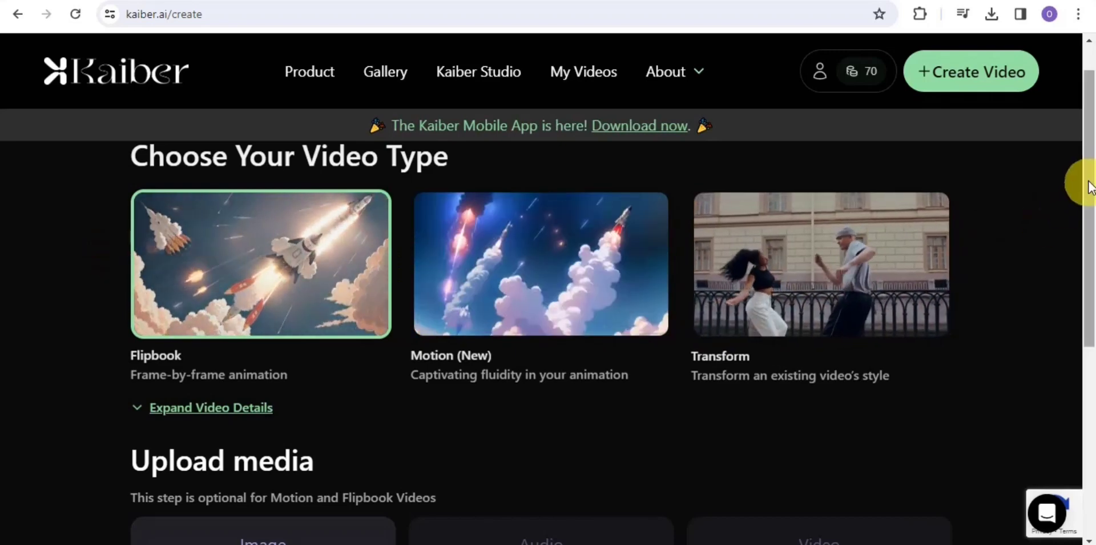
drag(1090, 182, 1092, 288)
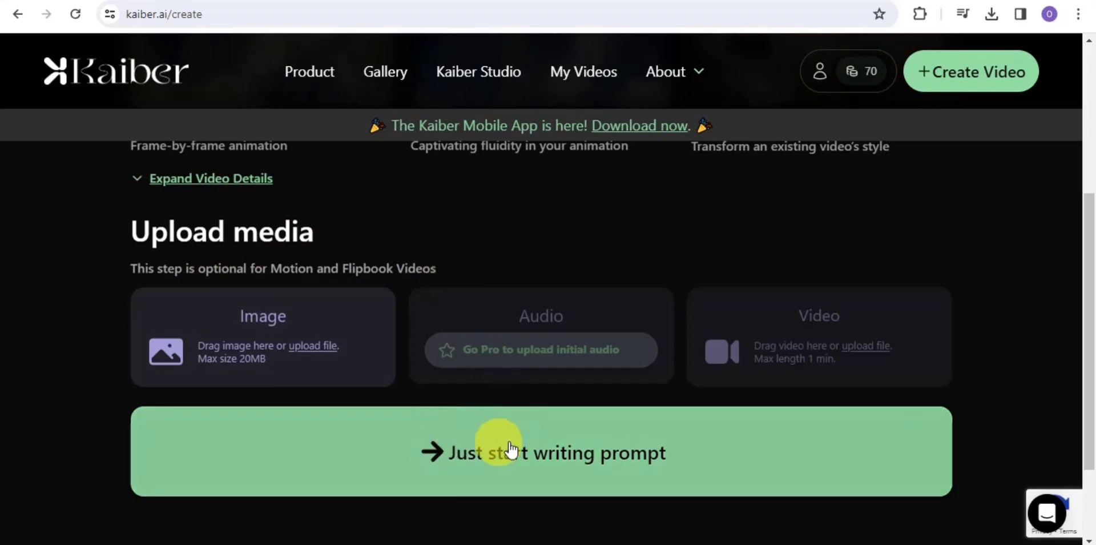
click(483, 450)
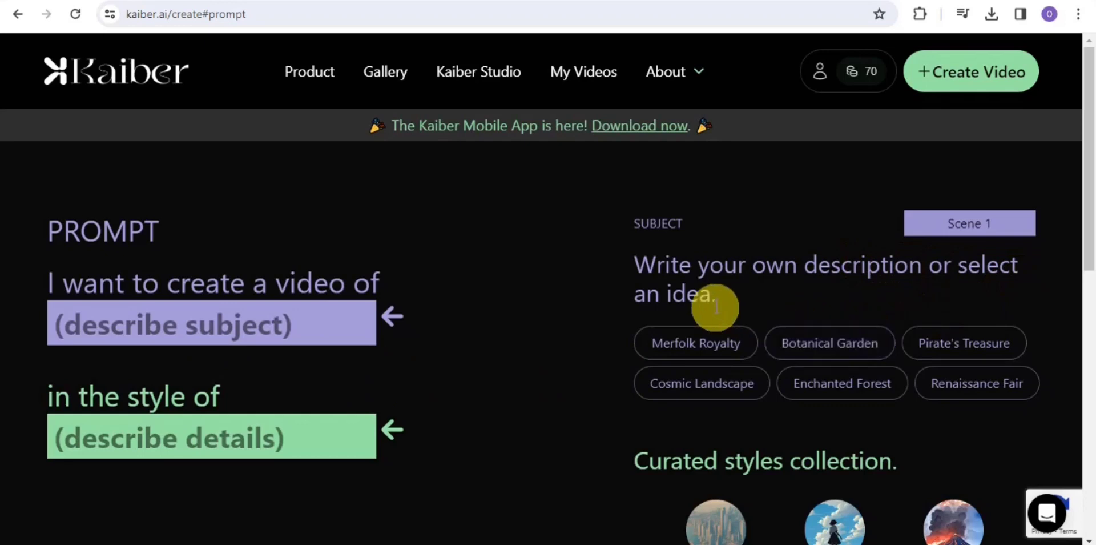
click(840, 389)
Step: Add a style to the forest prompt, set a 16:9 aspect ratio, and generate previews
drag(1086, 167, 1088, 285)
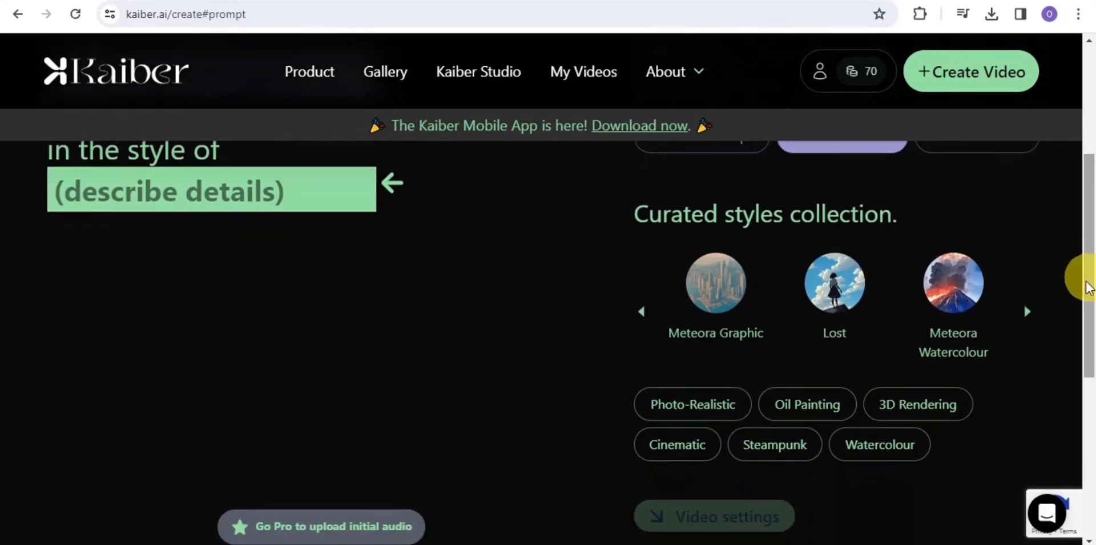
click(678, 443)
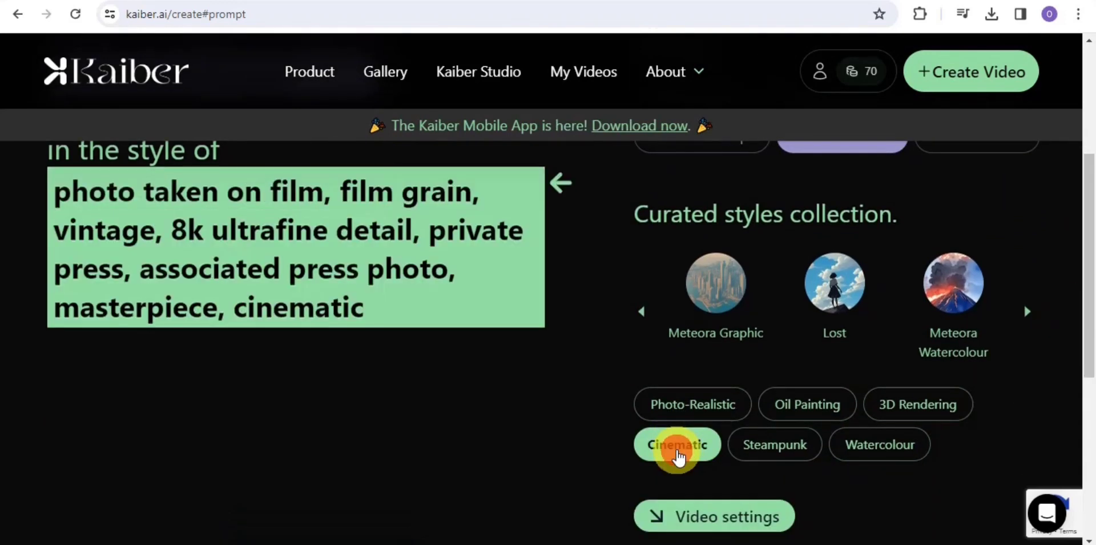
drag(1089, 231, 1092, 302)
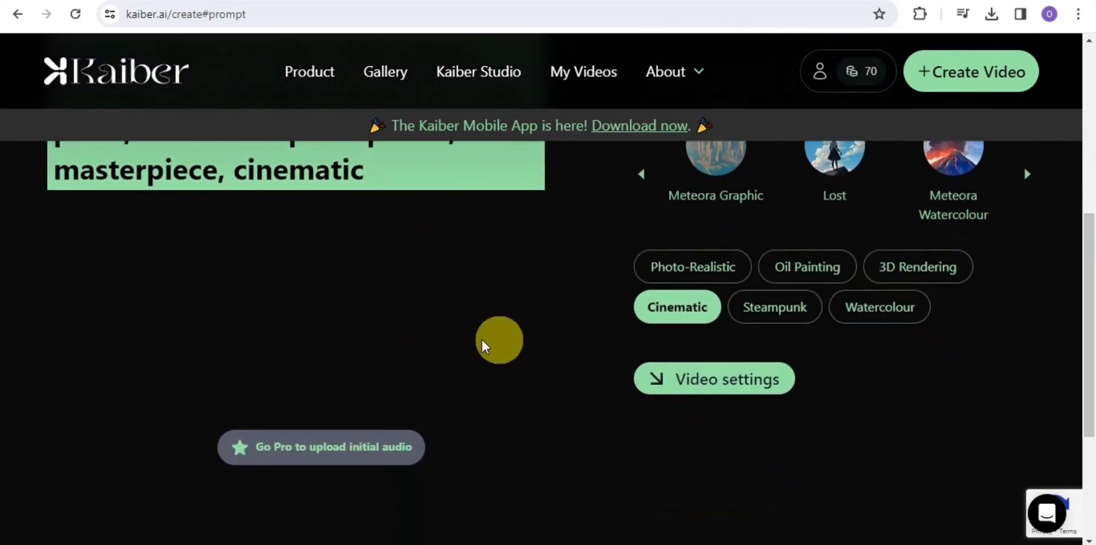
click(678, 379)
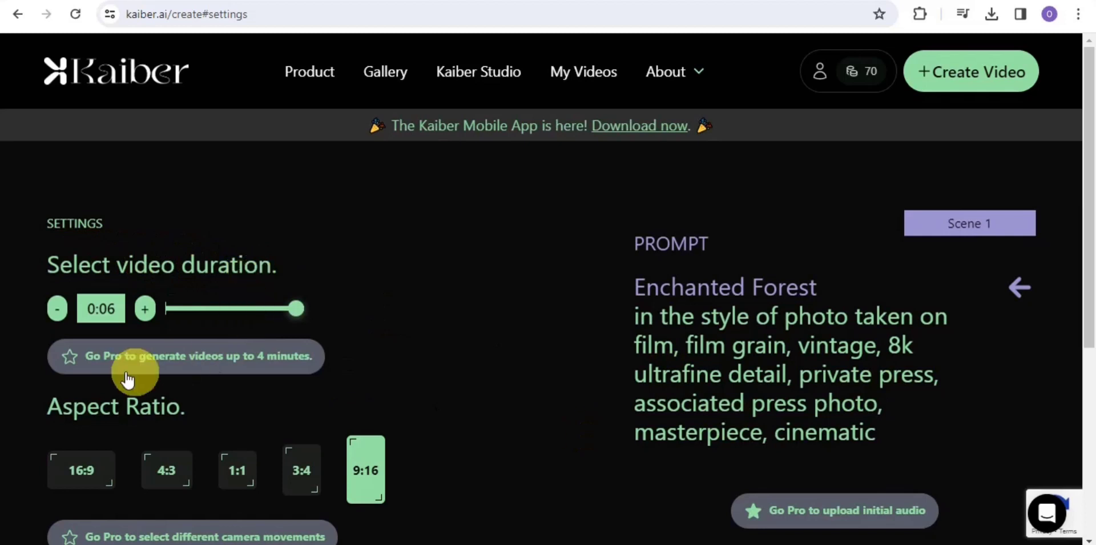
click(81, 482)
drag(1090, 117, 1084, 302)
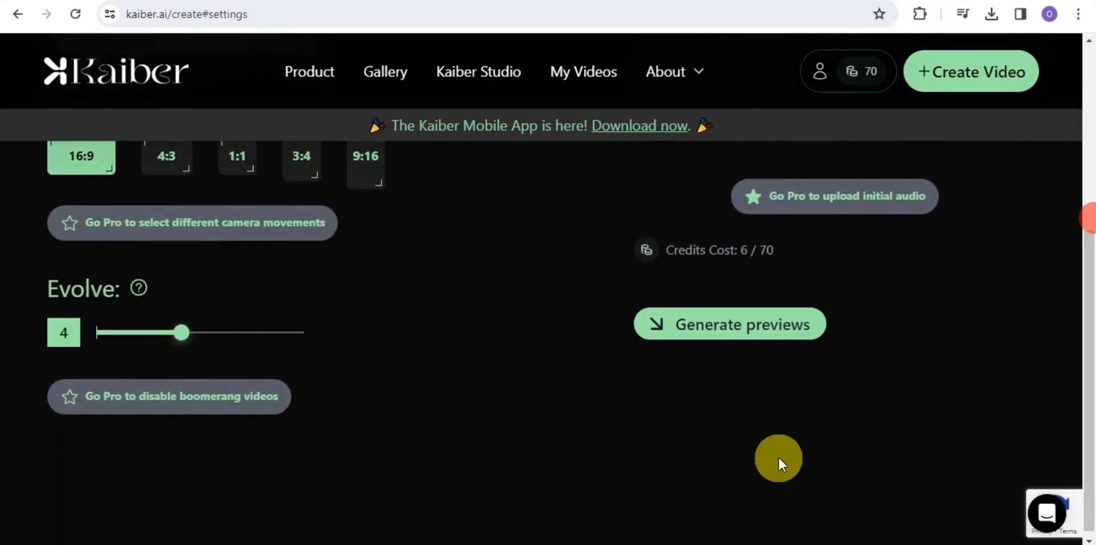
click(692, 326)
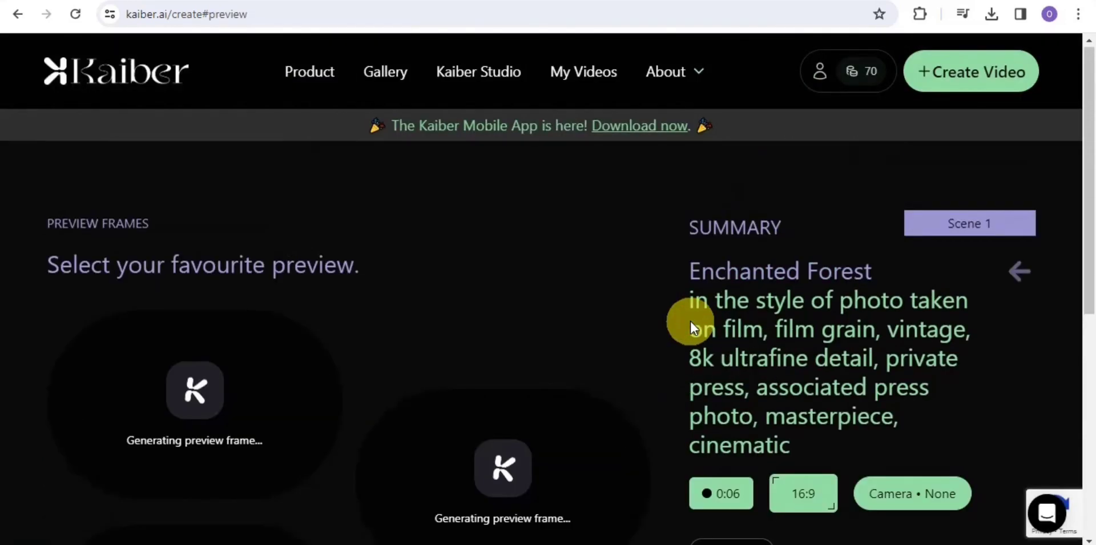
Step: Pick the red-path forest preview as Scene 1 and start creating the final video
drag(1088, 142, 1090, 252)
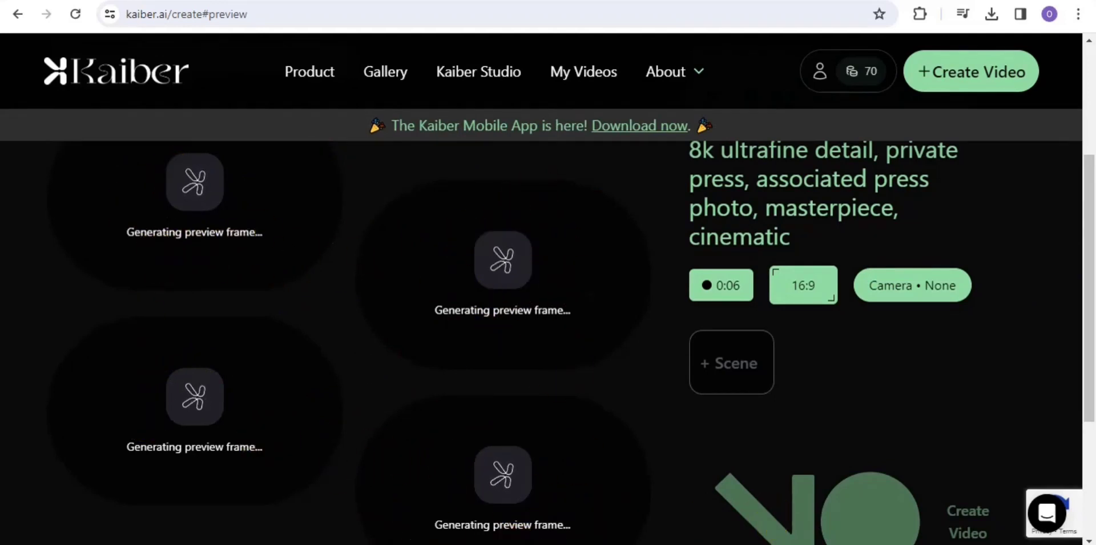
scroll(1088, 237, up, 3)
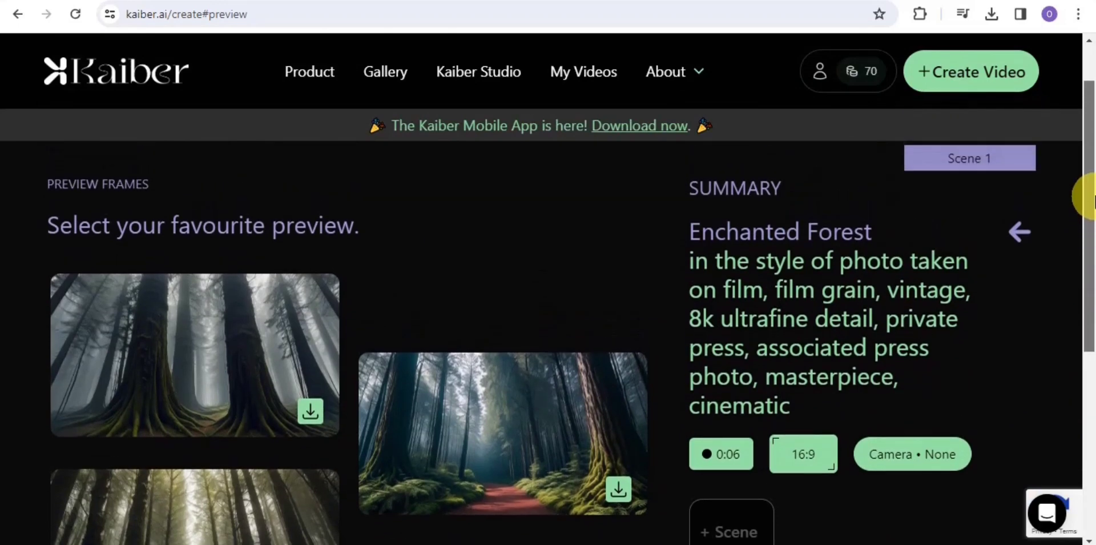
drag(1091, 197, 1037, 281)
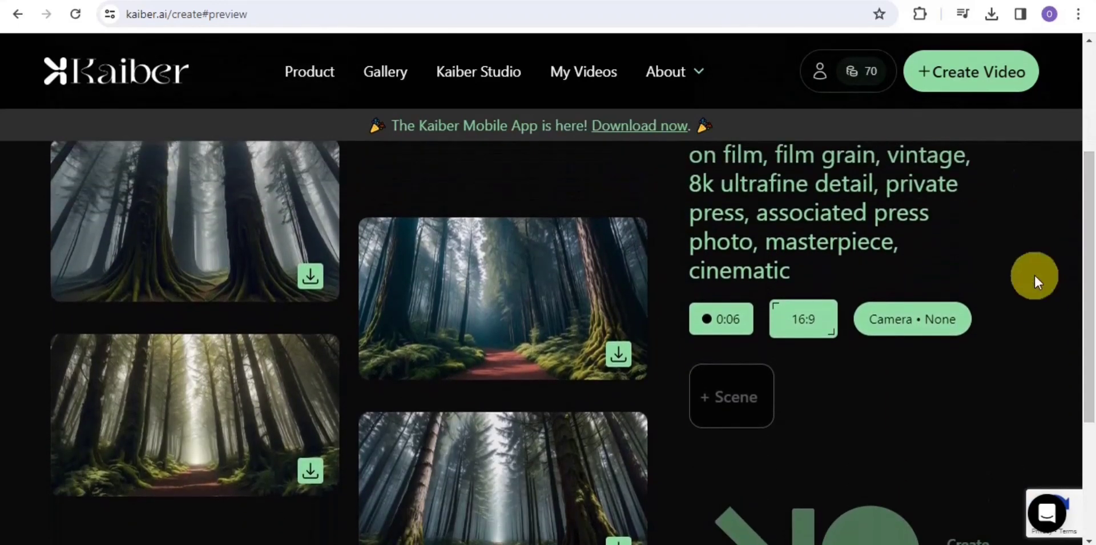
click(550, 339)
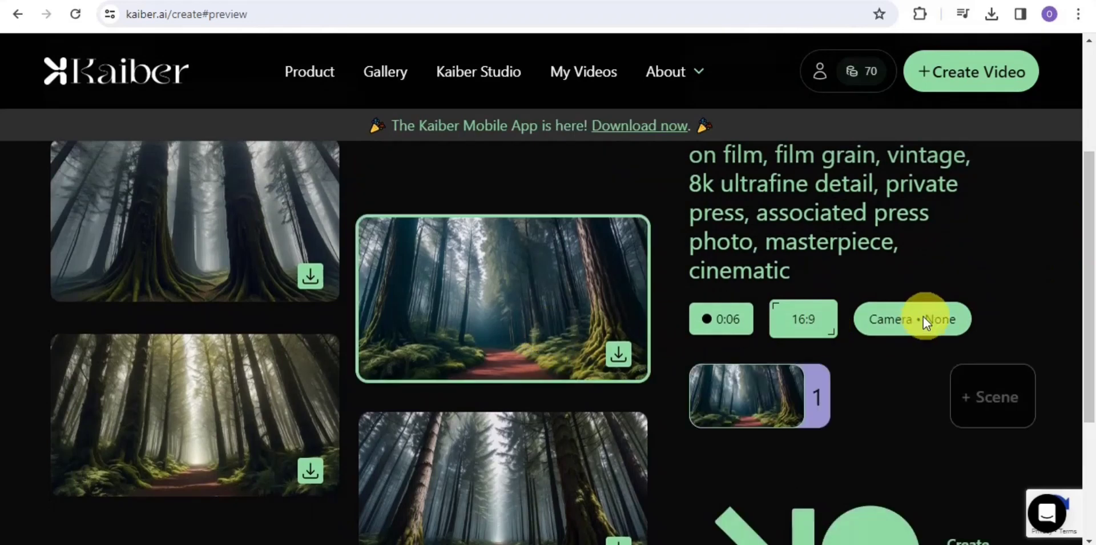
drag(1087, 222, 1090, 318)
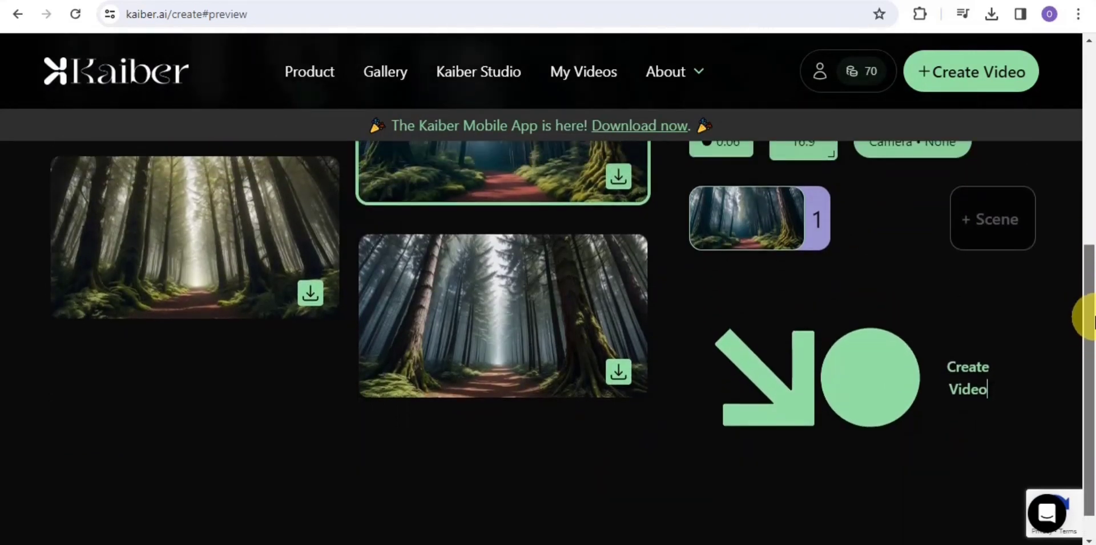
click(977, 374)
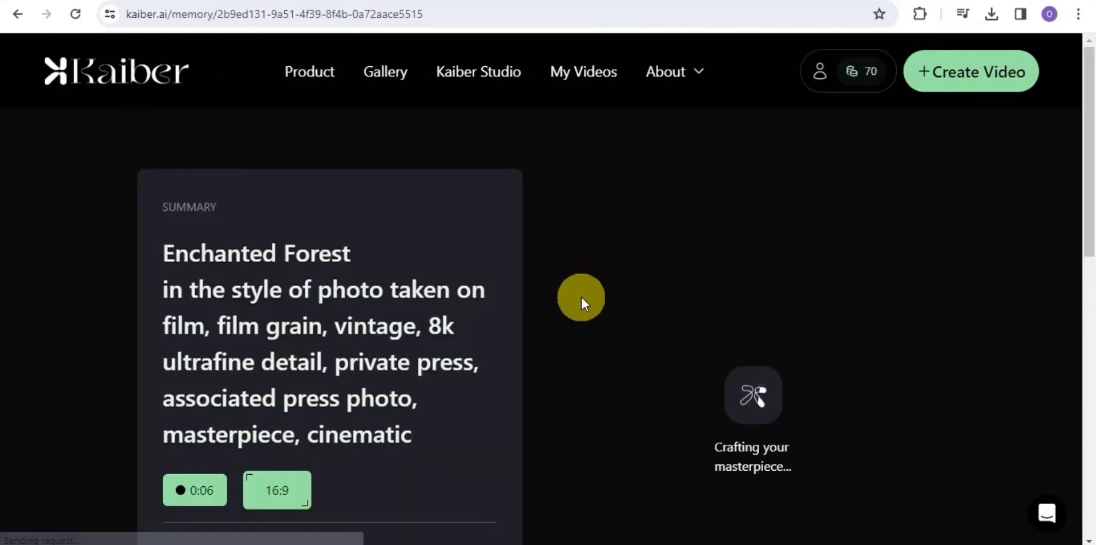
Step: Scroll the Kaiber page while the 6-second 16:9 Enchanted Forest video finishes and plays
scroll(1088, 271, down, 1)
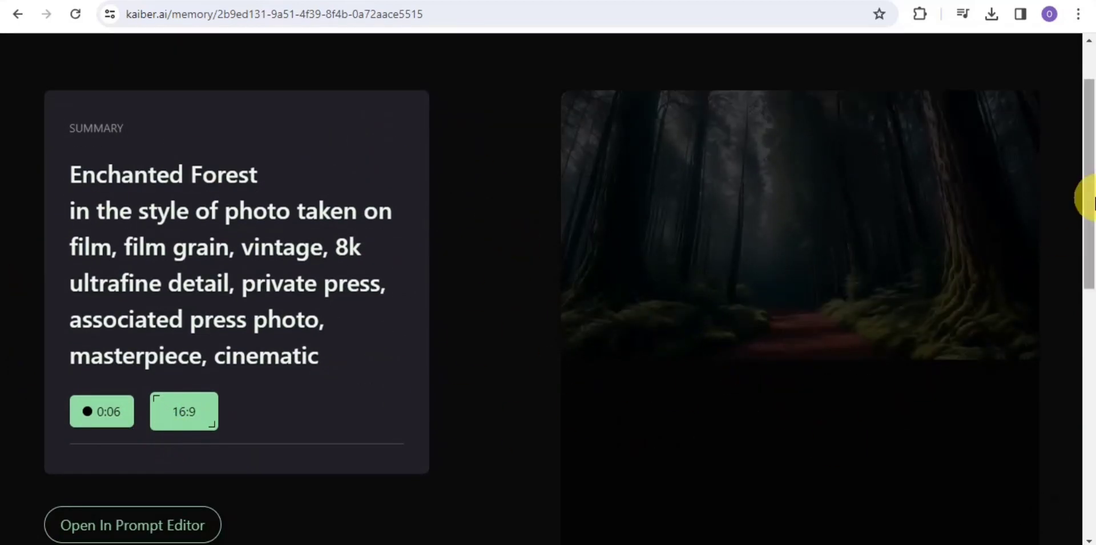
scroll(1087, 200, down, 2)
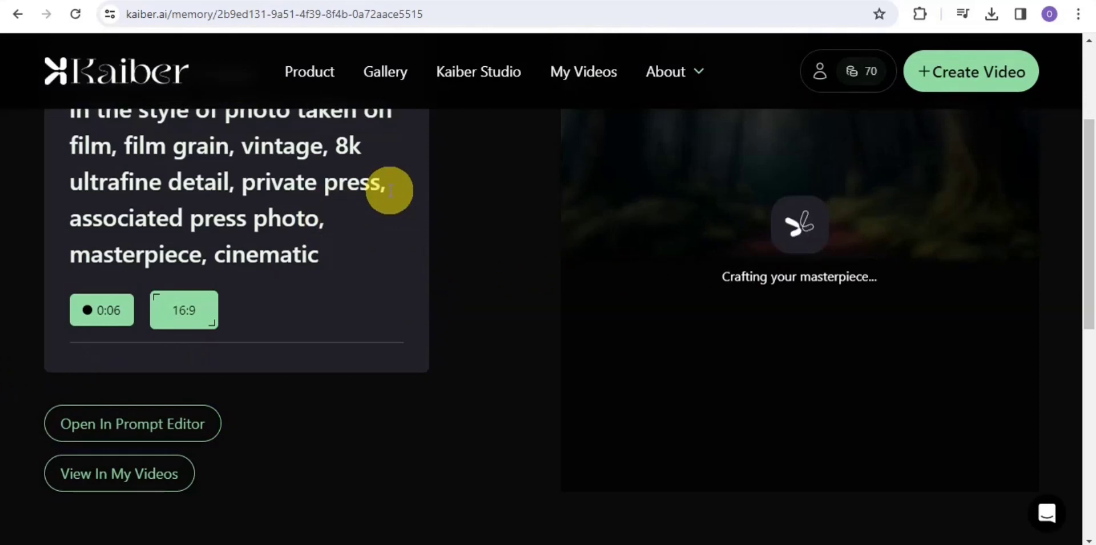
drag(1089, 146, 1089, 98)
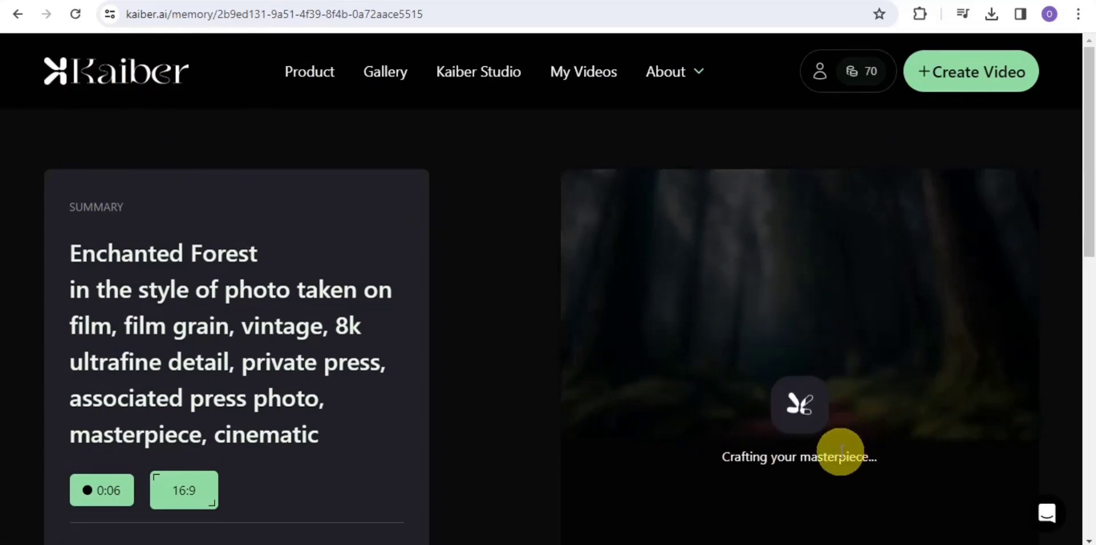
scroll(714, 376, down, 1)
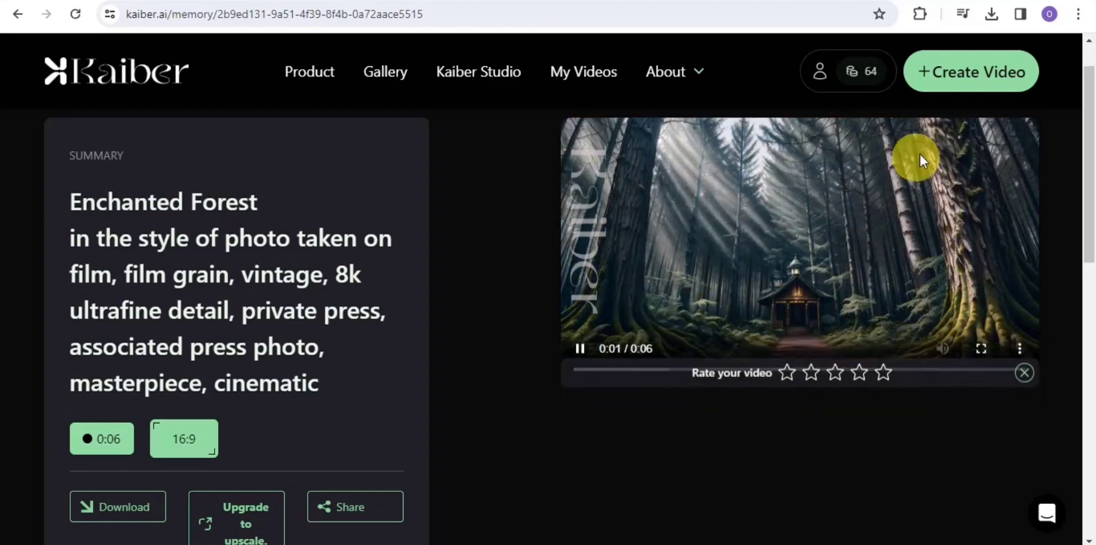
drag(1088, 195, 1088, 172)
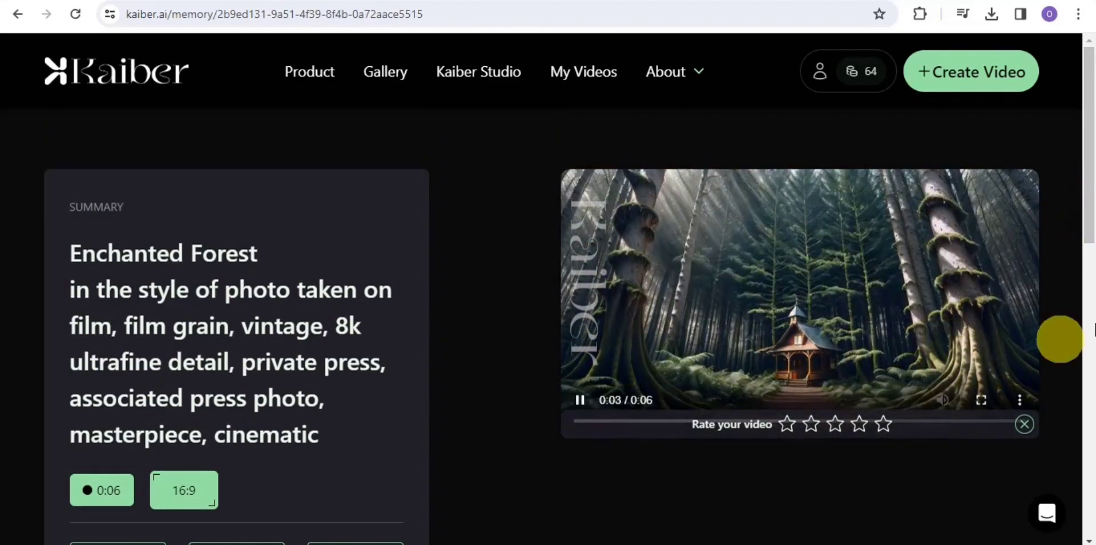
scroll(1079, 263, down, 3)
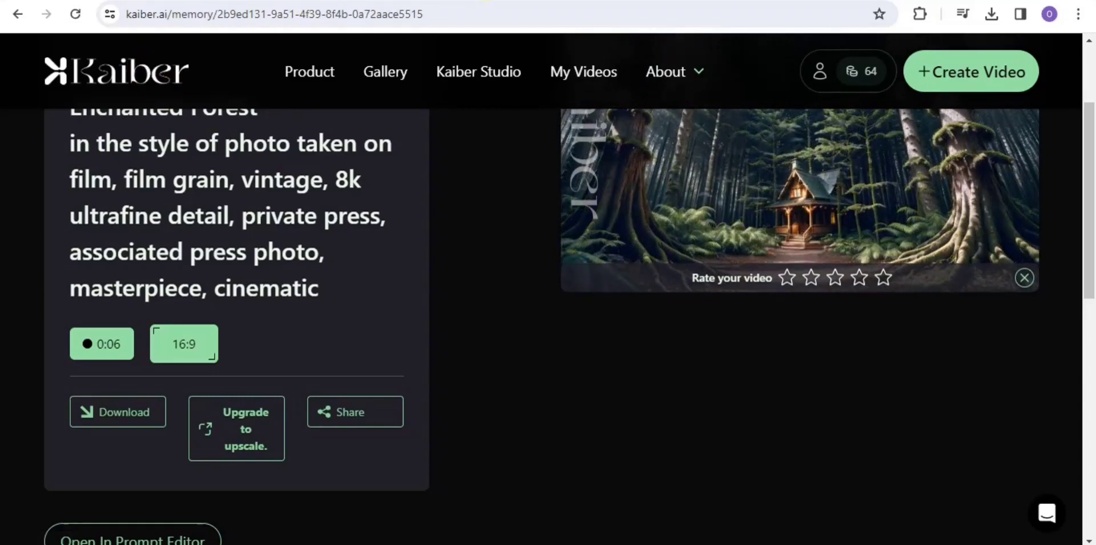
Step: Sign up on Runway and open the Gen-2 Text/Image to Video tool from Generate Videos
click(503, 0)
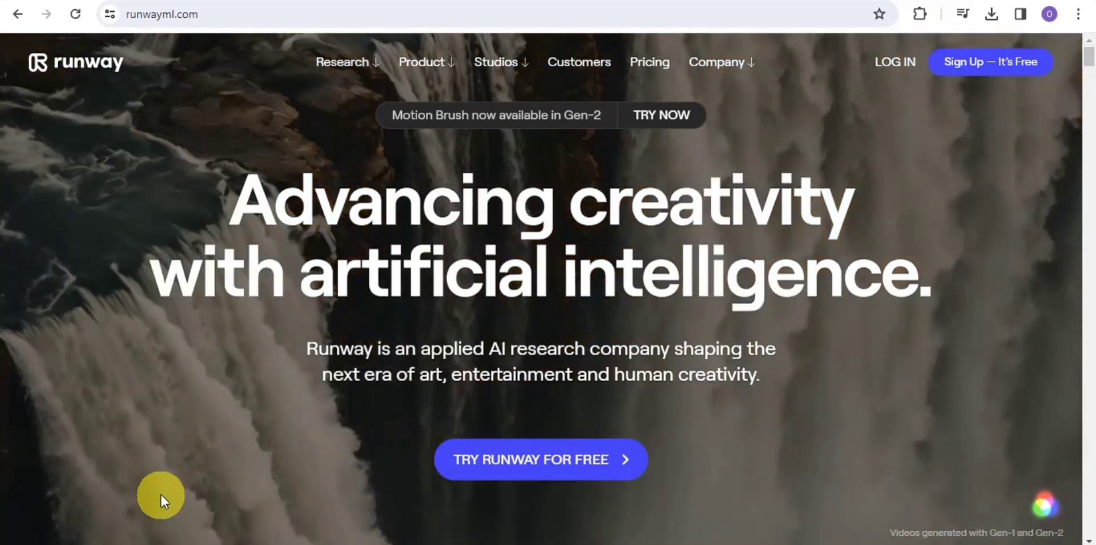
click(978, 68)
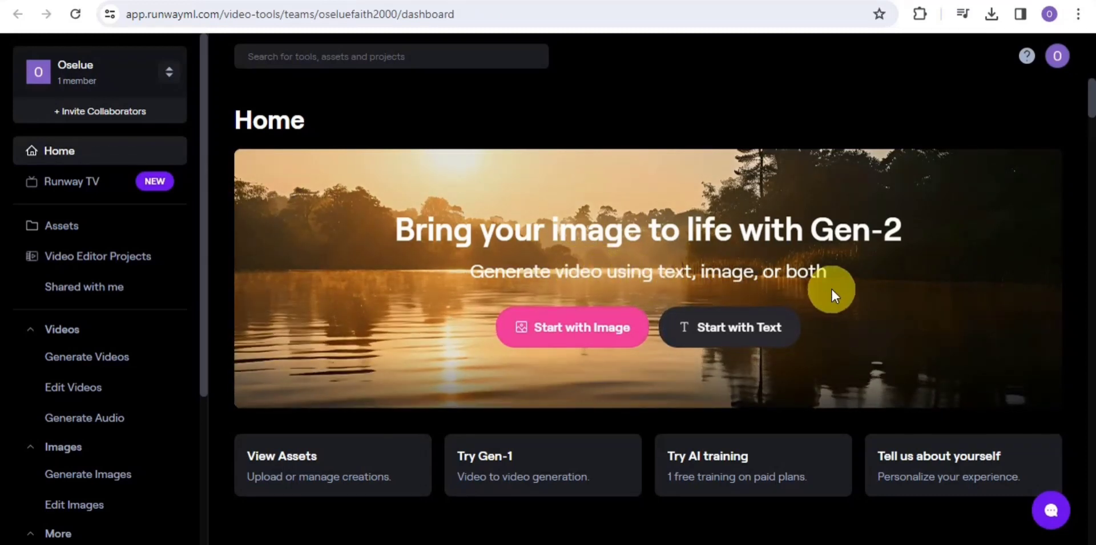
click(122, 357)
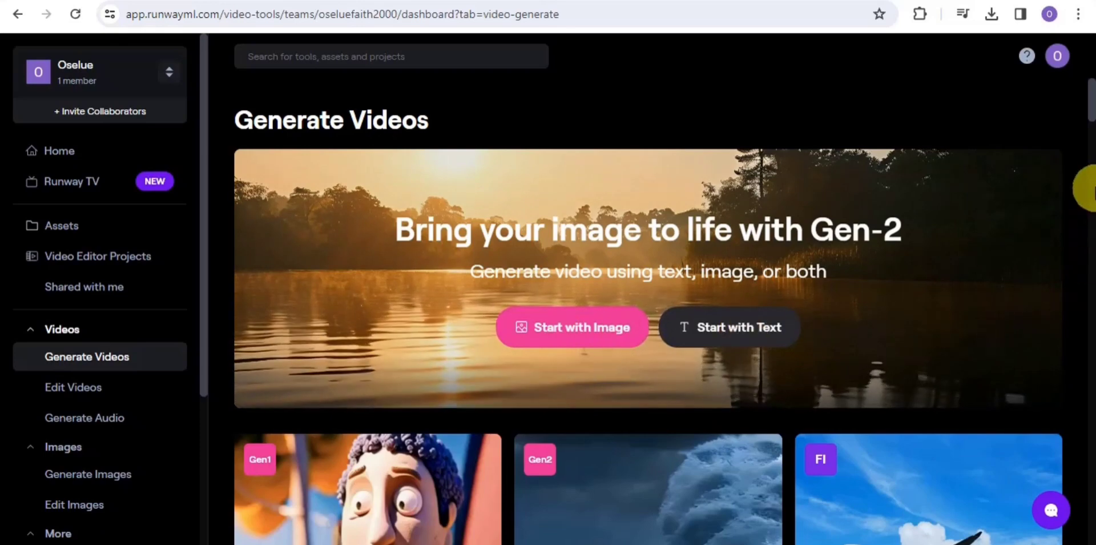
scroll(1091, 188, down, 15)
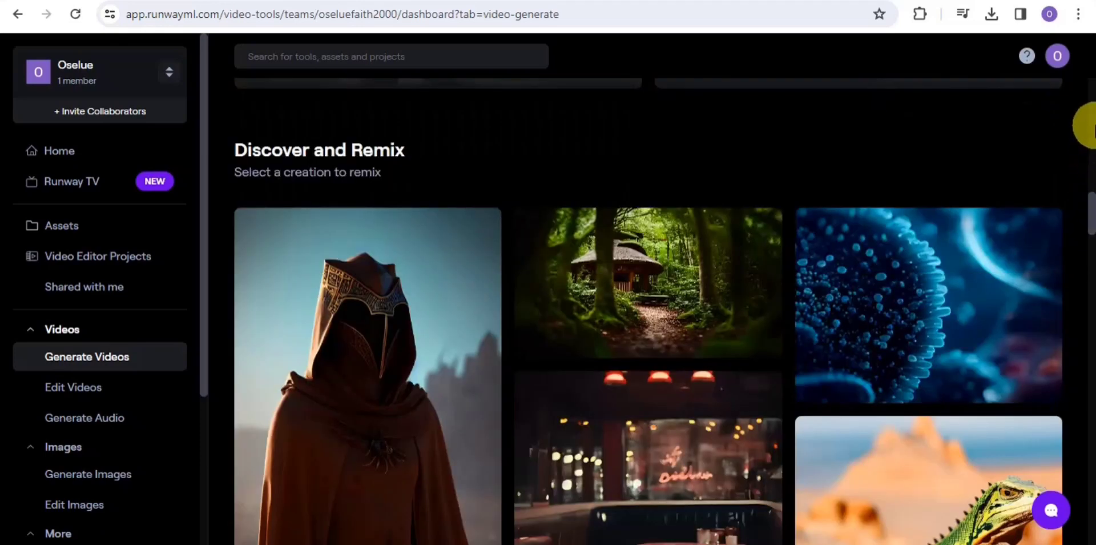
drag(1091, 208, 1090, 118)
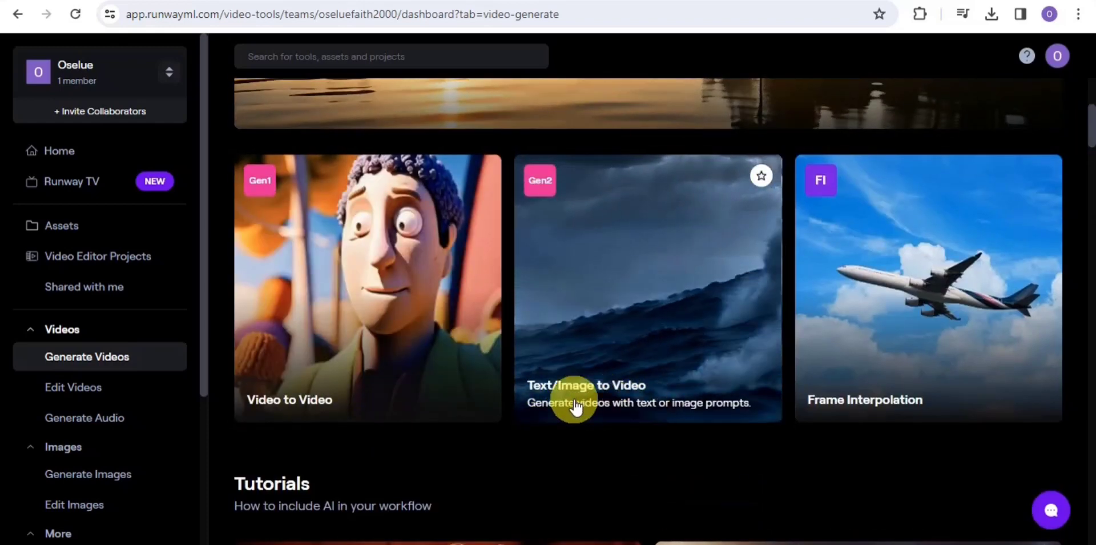
click(594, 387)
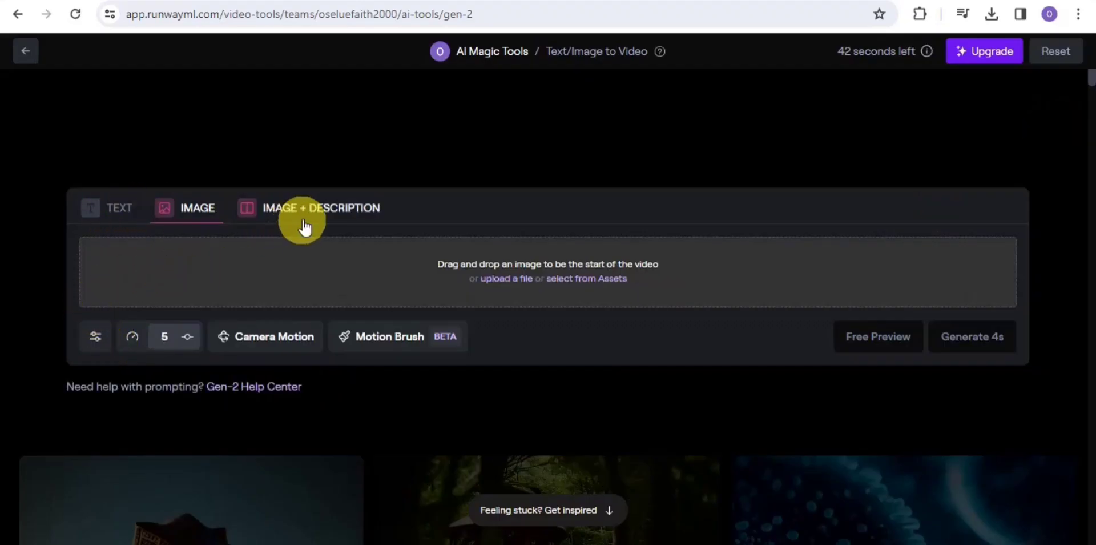
Step: Set Runway Gen-2 to image-only mode and upload city-8450817_640.jpg as the starting image
click(128, 211)
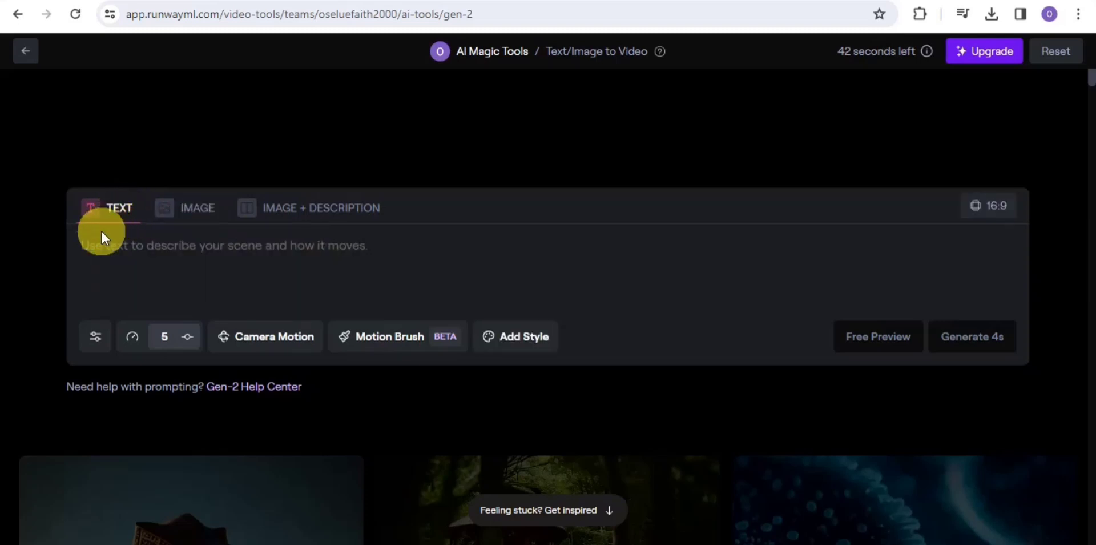
click(219, 223)
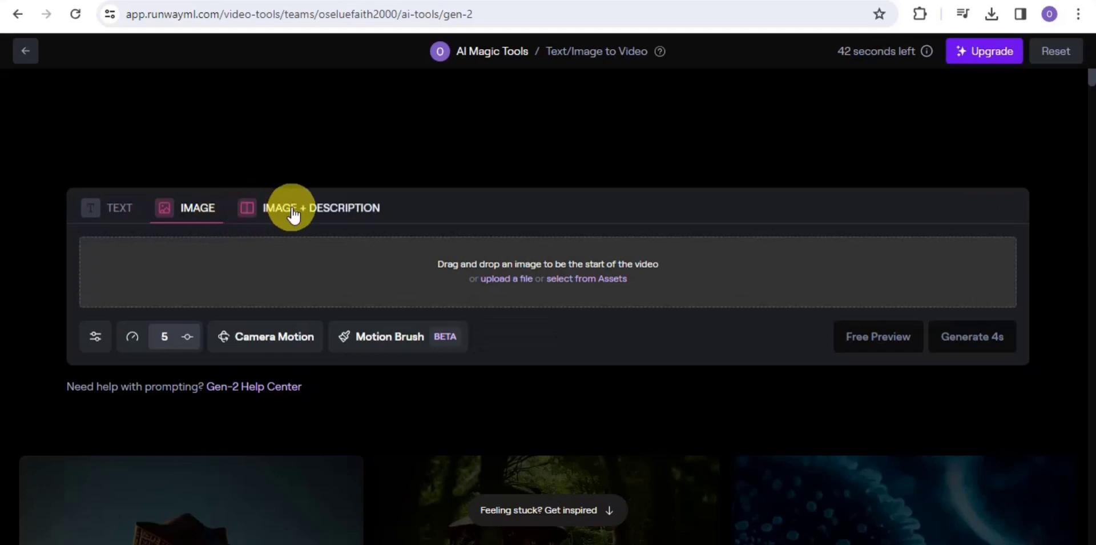
click(293, 215)
click(201, 212)
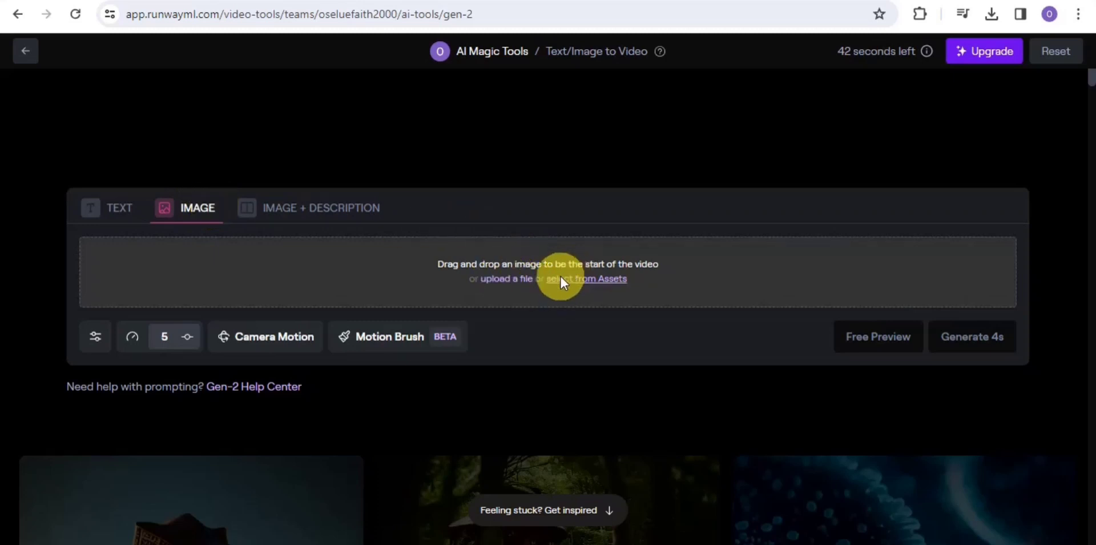
click(523, 277)
click(180, 96)
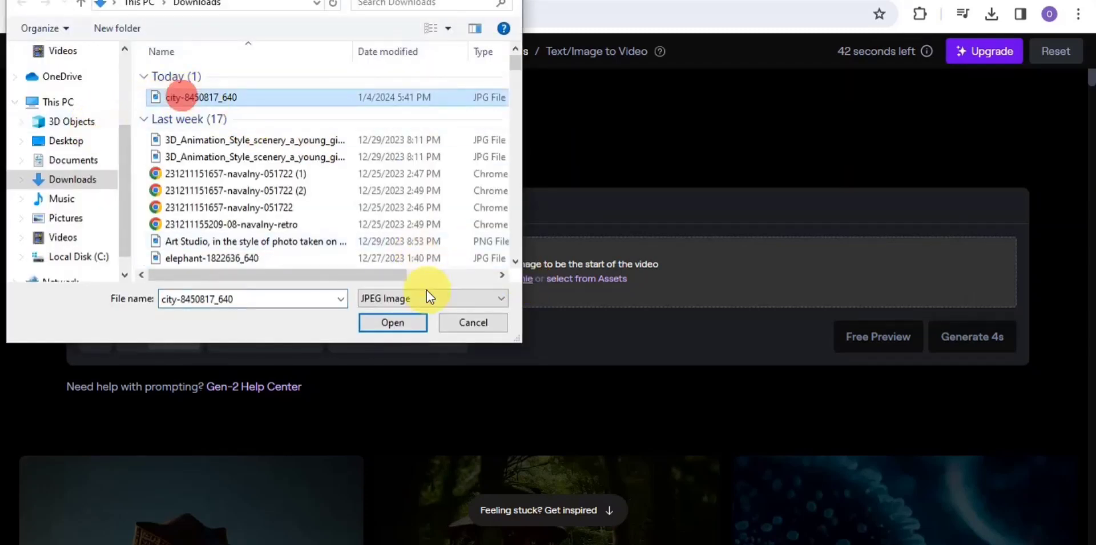
click(387, 320)
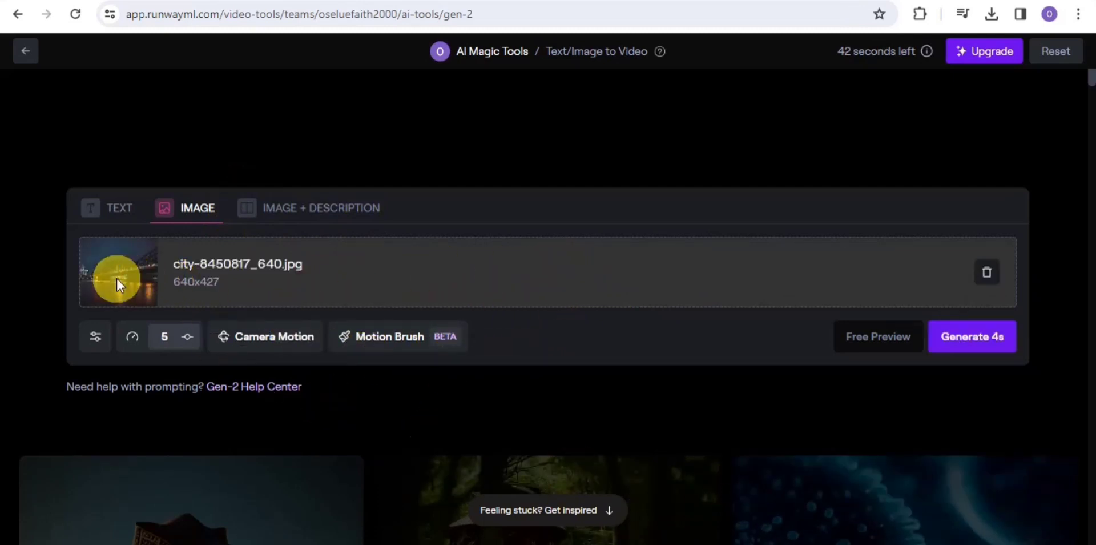
Step: Generate a 4-second clip of the night bridge image and play it back
click(959, 341)
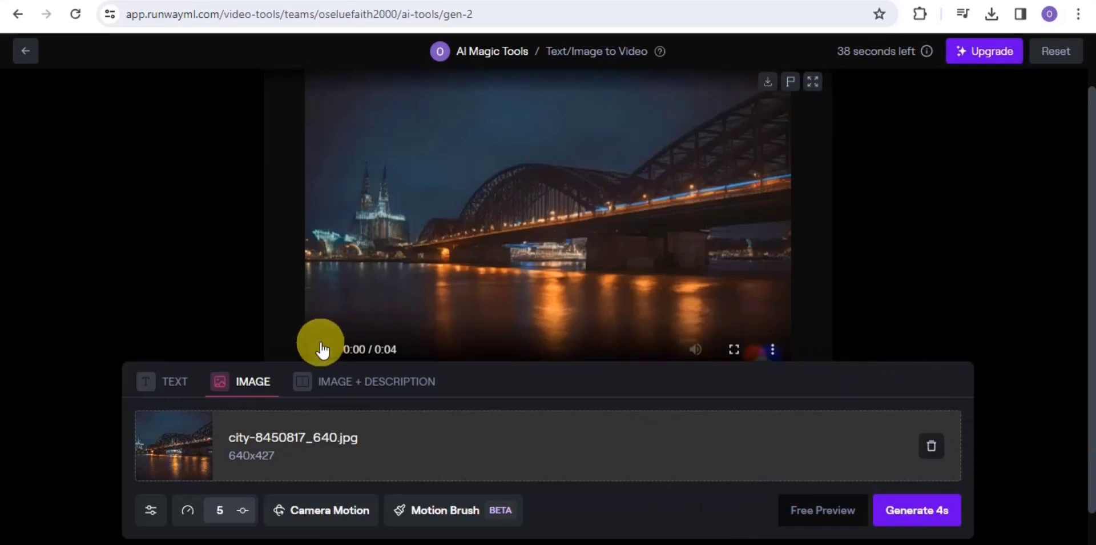
click(325, 350)
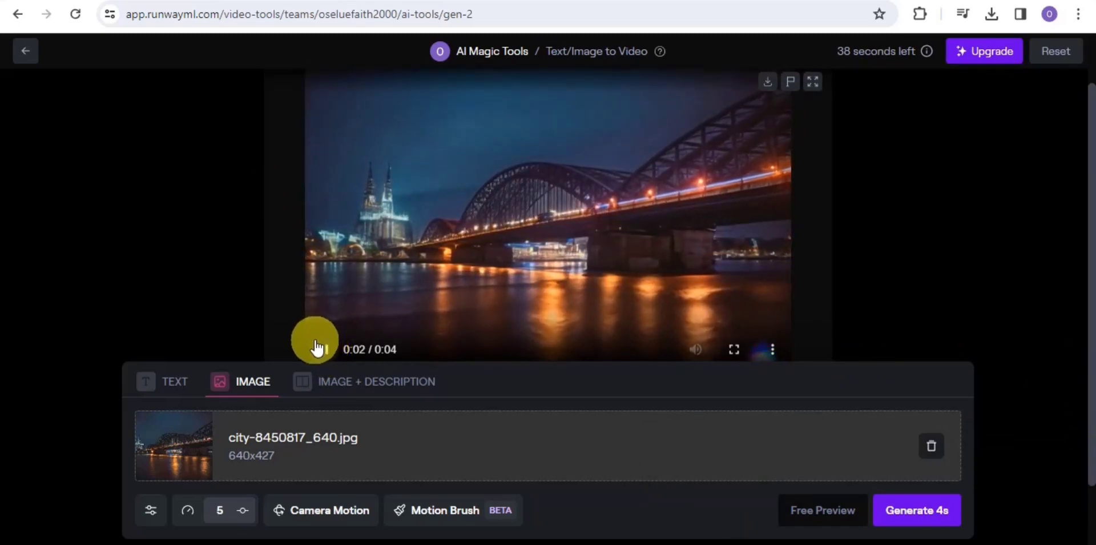
click(323, 352)
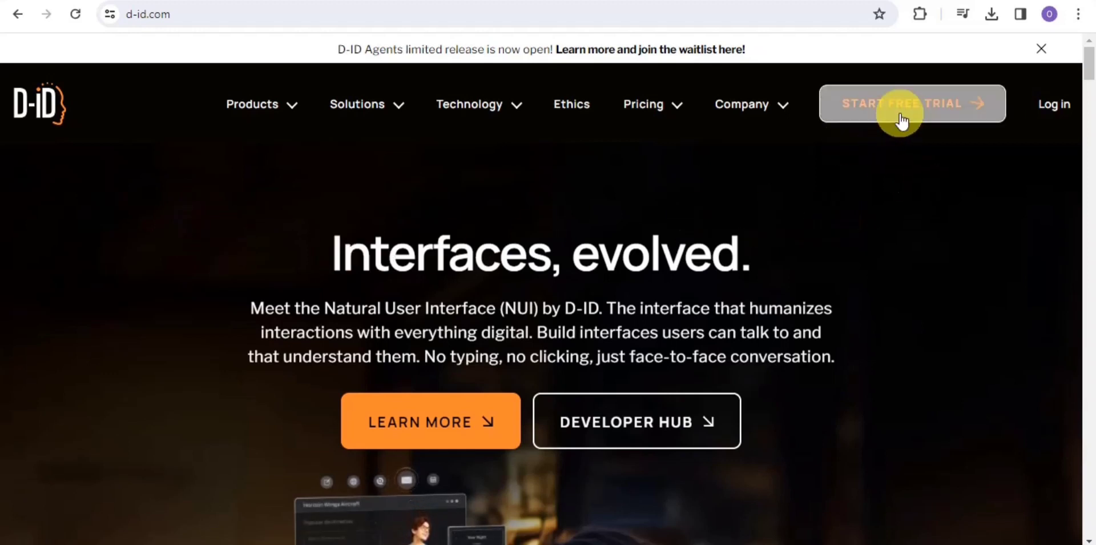
Step: Start a new D-ID trial video and pick the dark-haired young woman as stock presenter
click(930, 114)
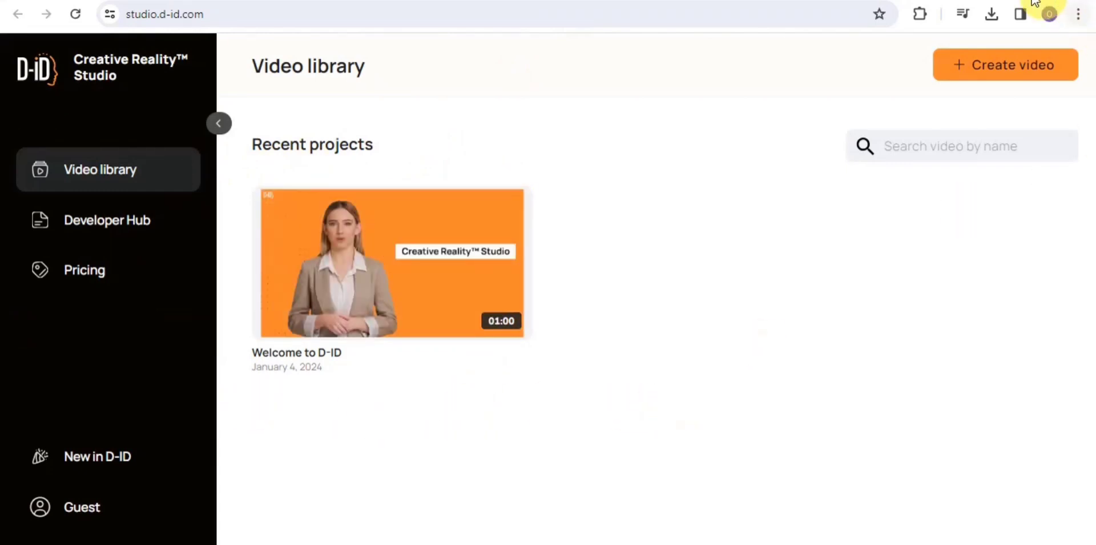
click(956, 70)
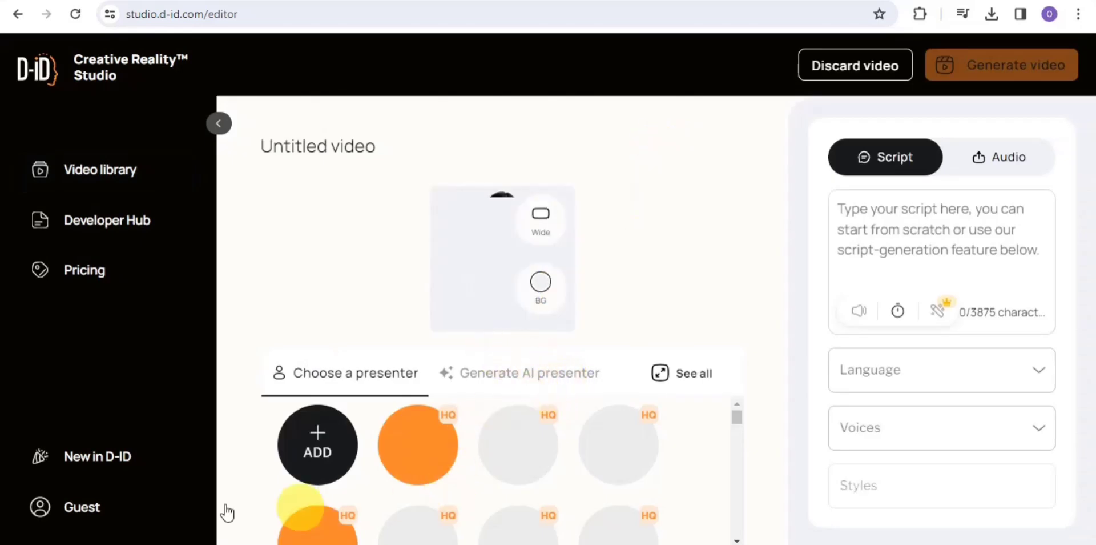
click(431, 445)
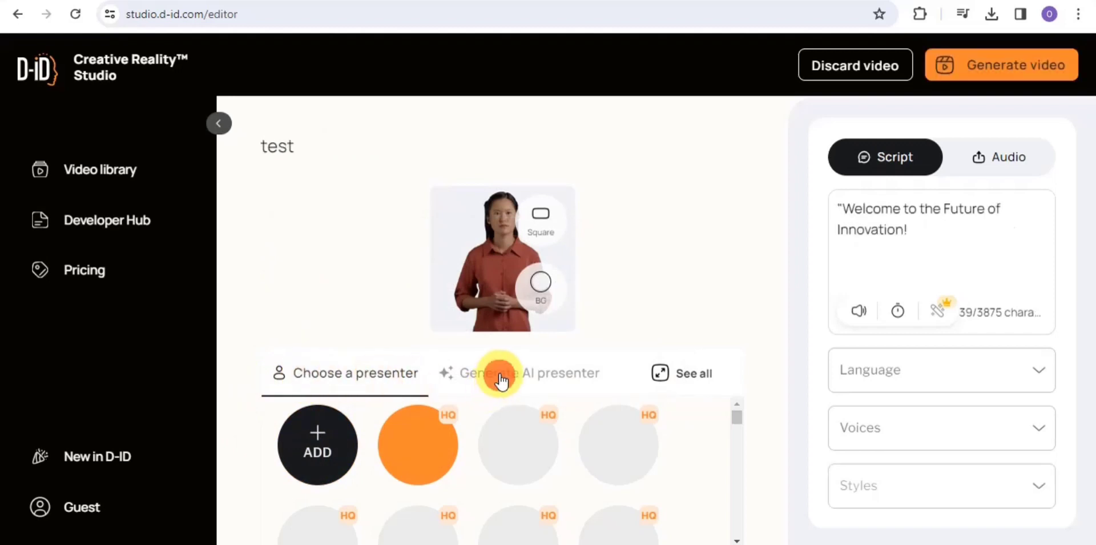
click(498, 379)
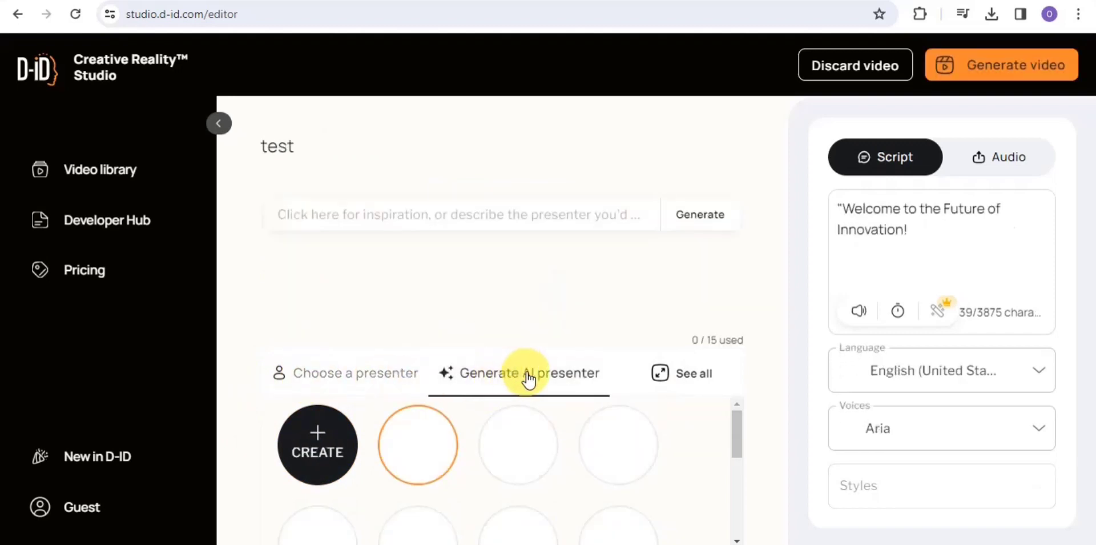
click(379, 377)
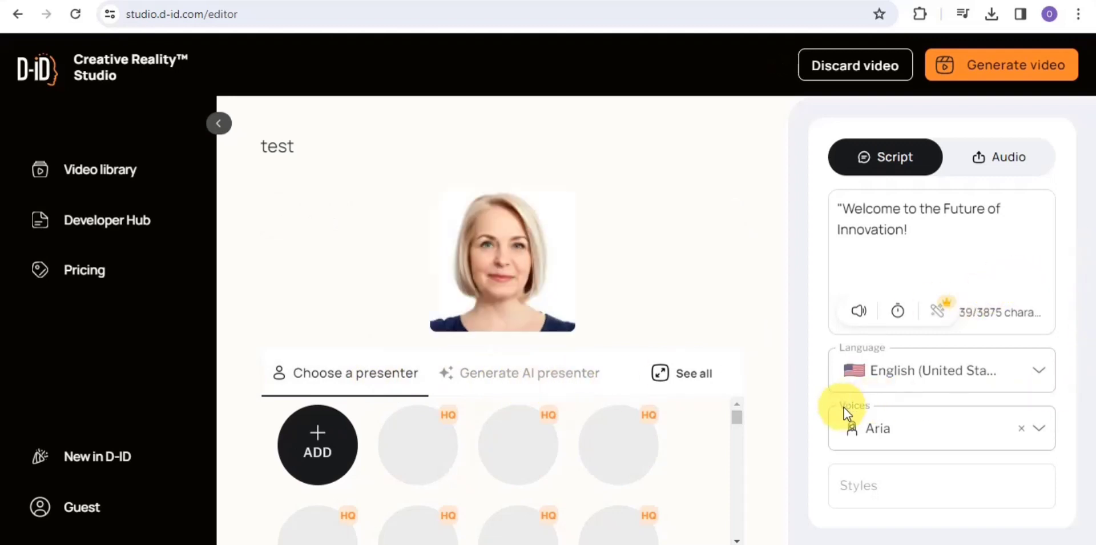
drag(735, 414, 738, 505)
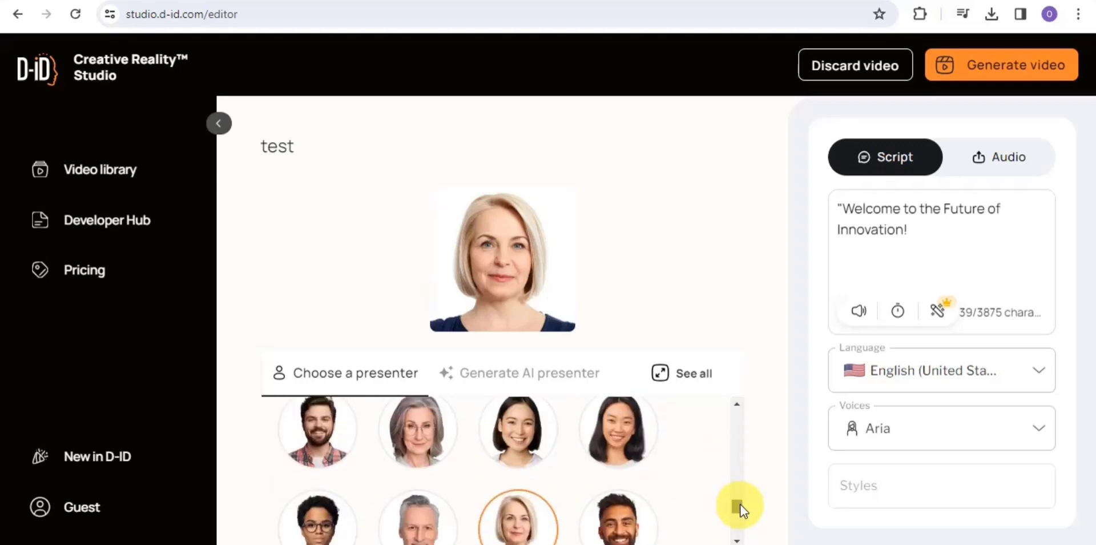
click(617, 432)
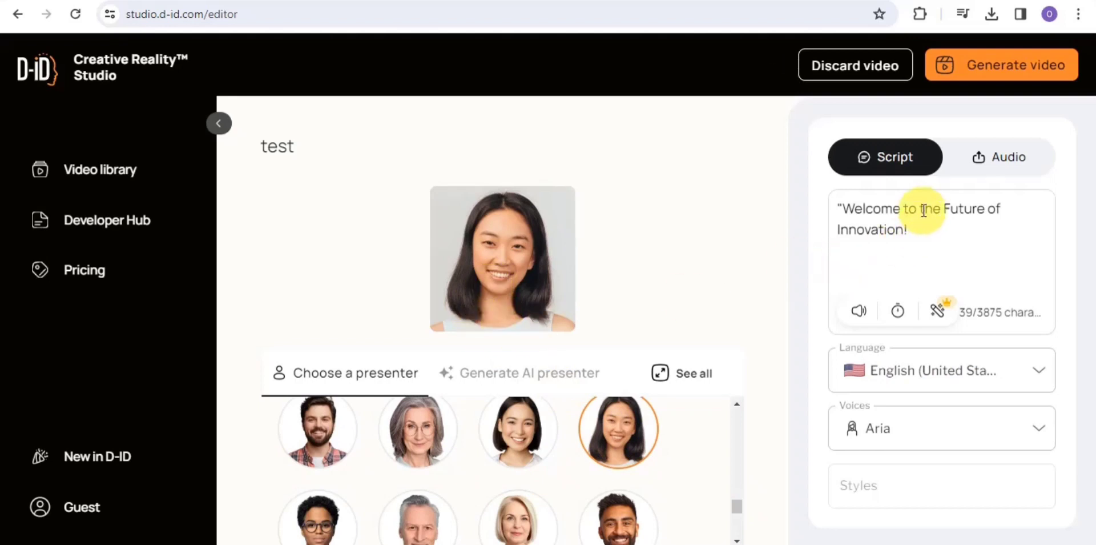
click(1005, 166)
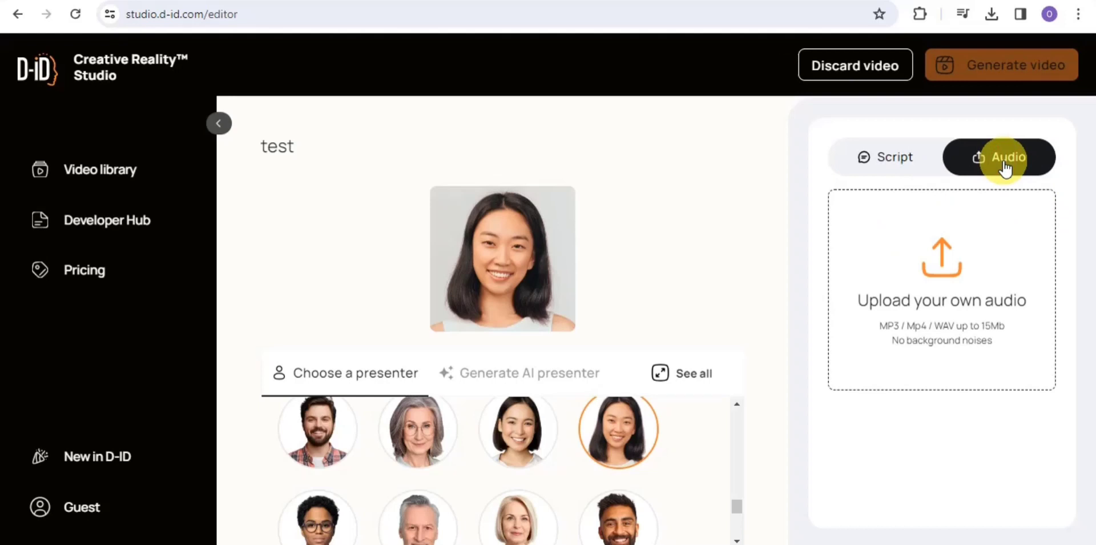
Step: Replace the script with the copied 'Hey there, kitchen newcomers!' text
click(890, 161)
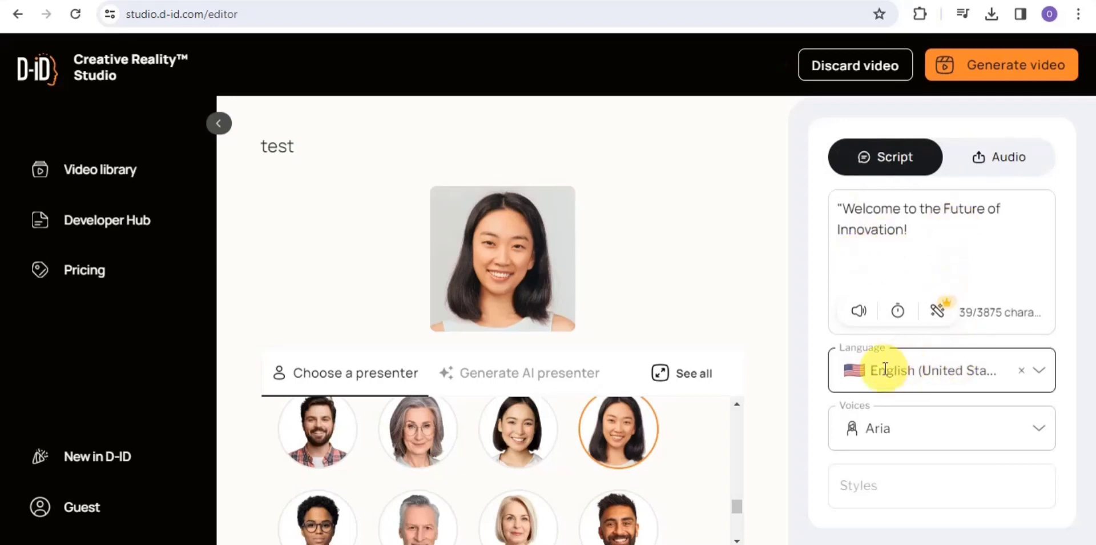
click(197, 3)
key(ctrl+shift+Tab)
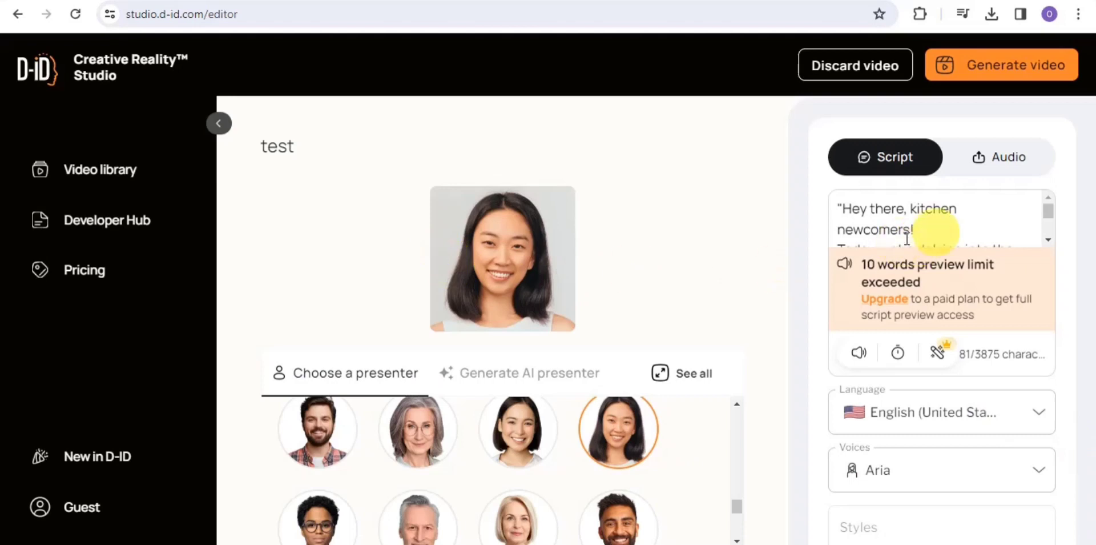
Step: Keep English (United States) and the Aria voice, then start generating the video
click(897, 417)
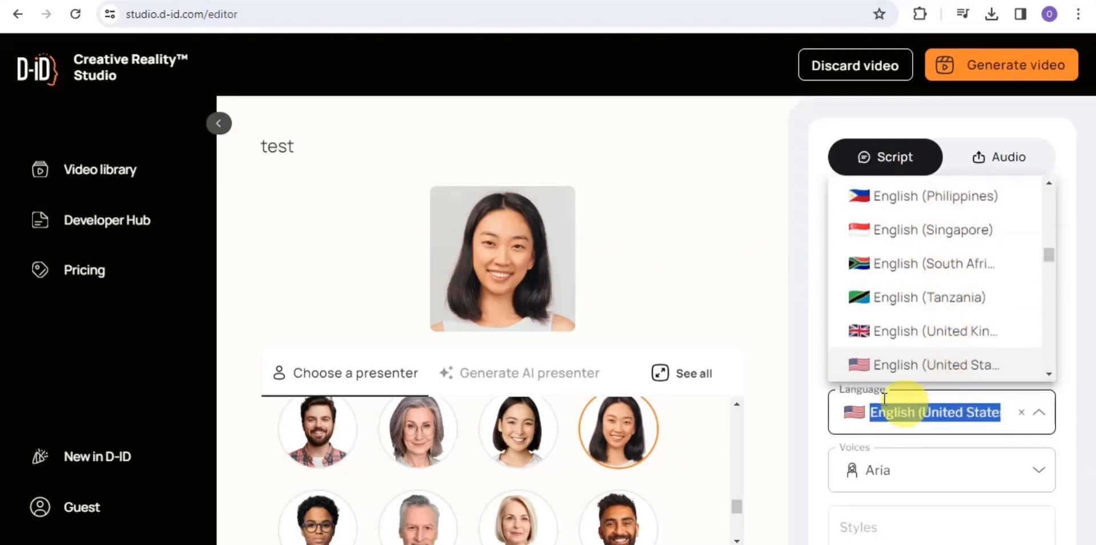
click(778, 327)
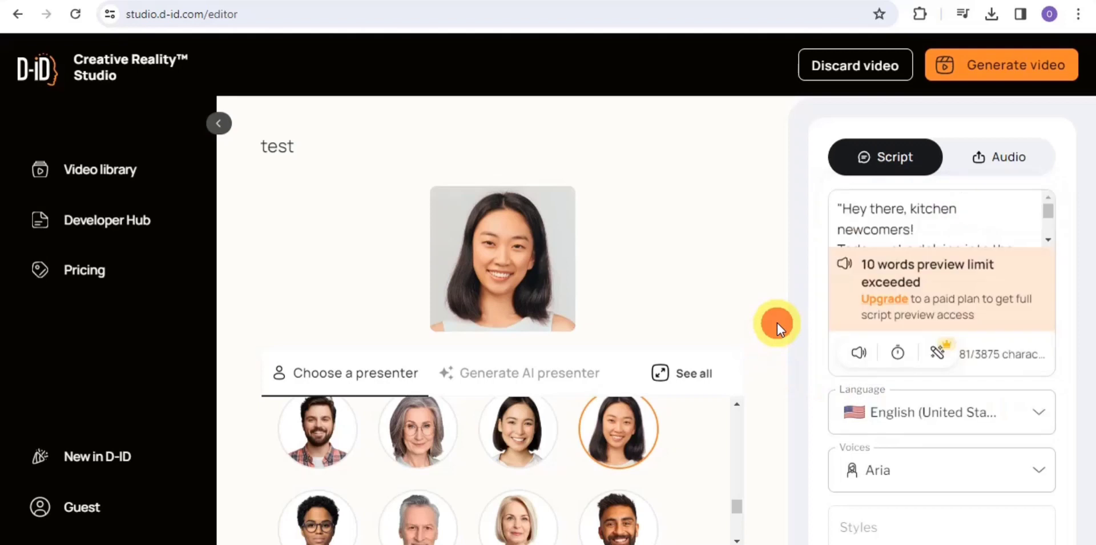
click(898, 473)
click(1038, 470)
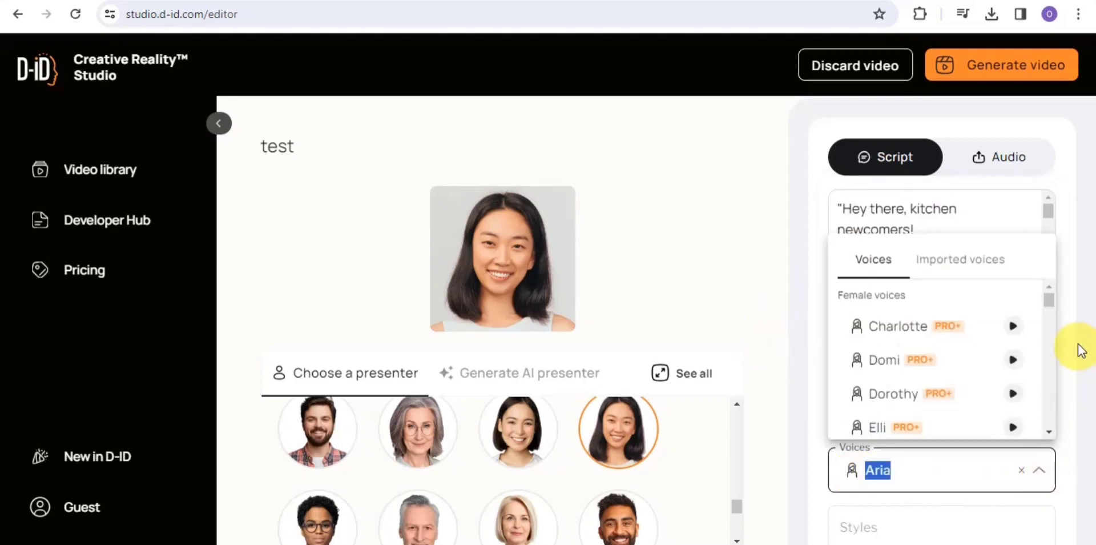
click(778, 335)
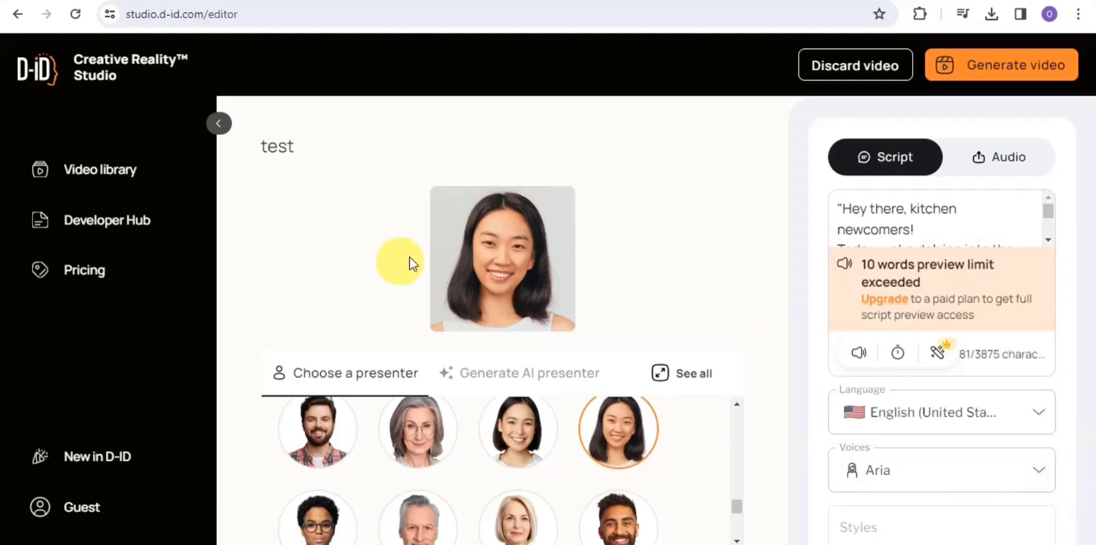
click(1027, 80)
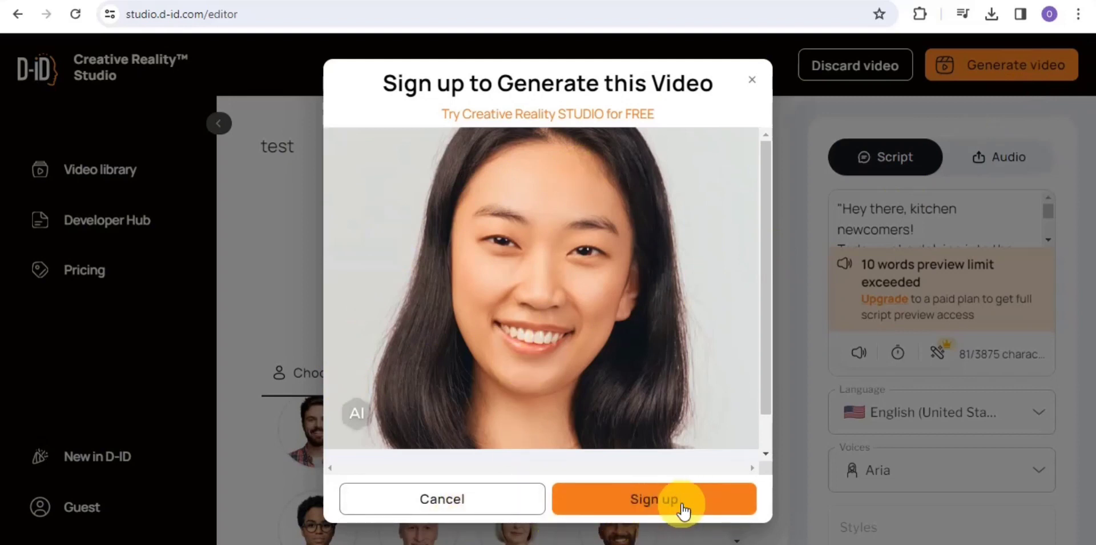
Step: Sign up, generate the 7-second presenter video for 1 credit, and watch it from the start
click(625, 506)
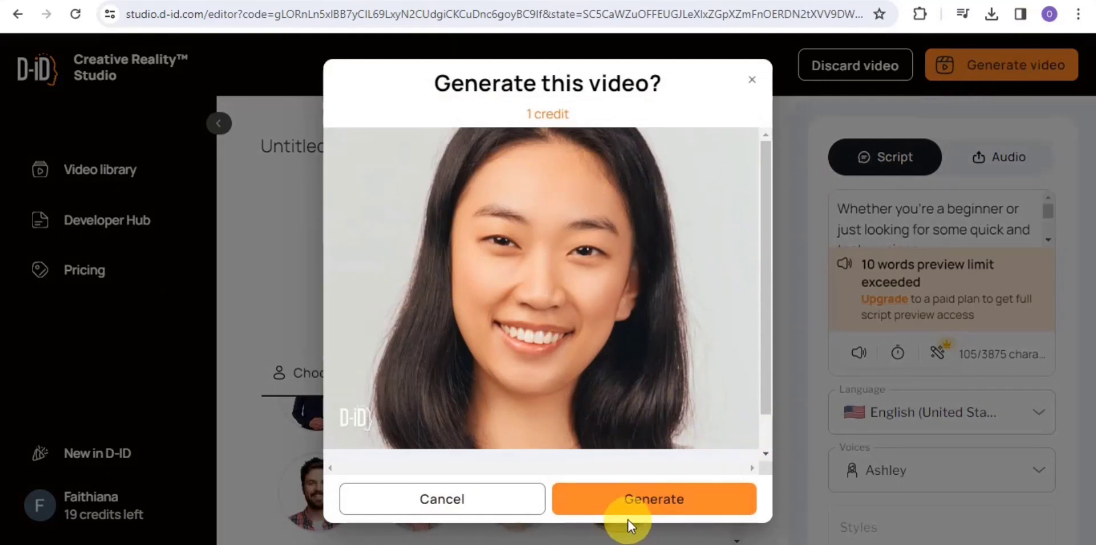
click(657, 506)
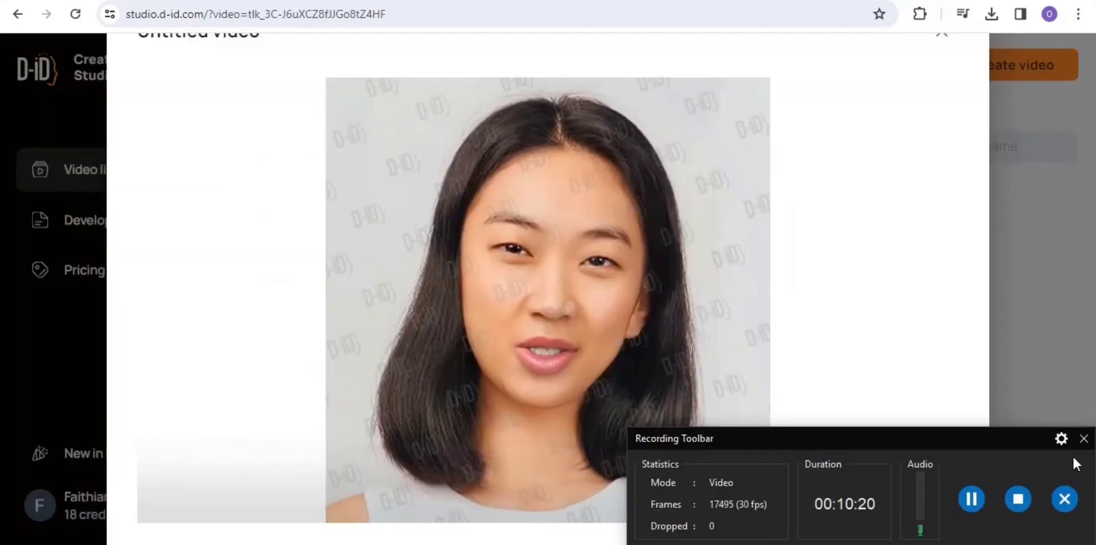
click(868, 426)
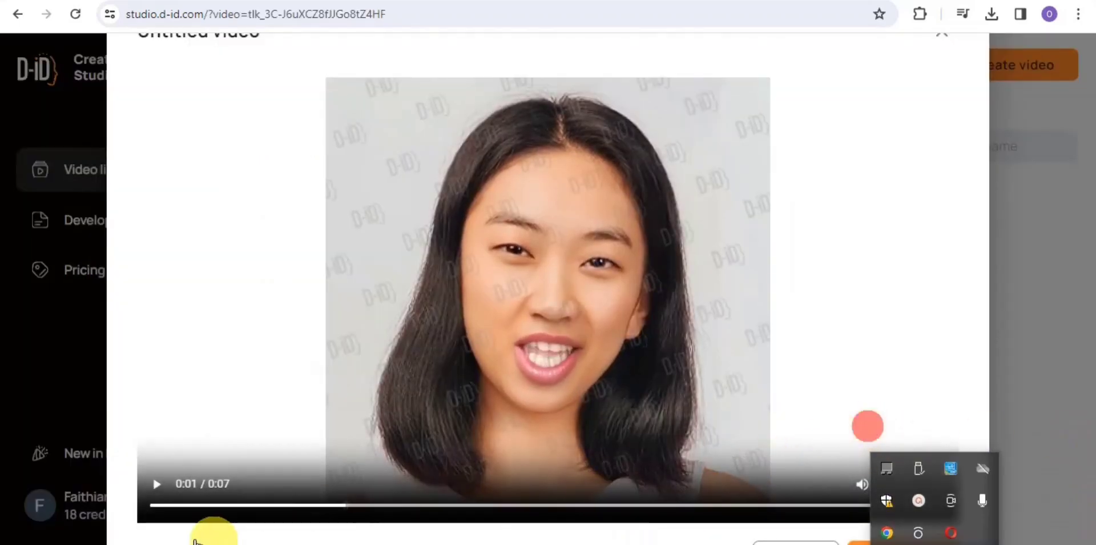
click(152, 508)
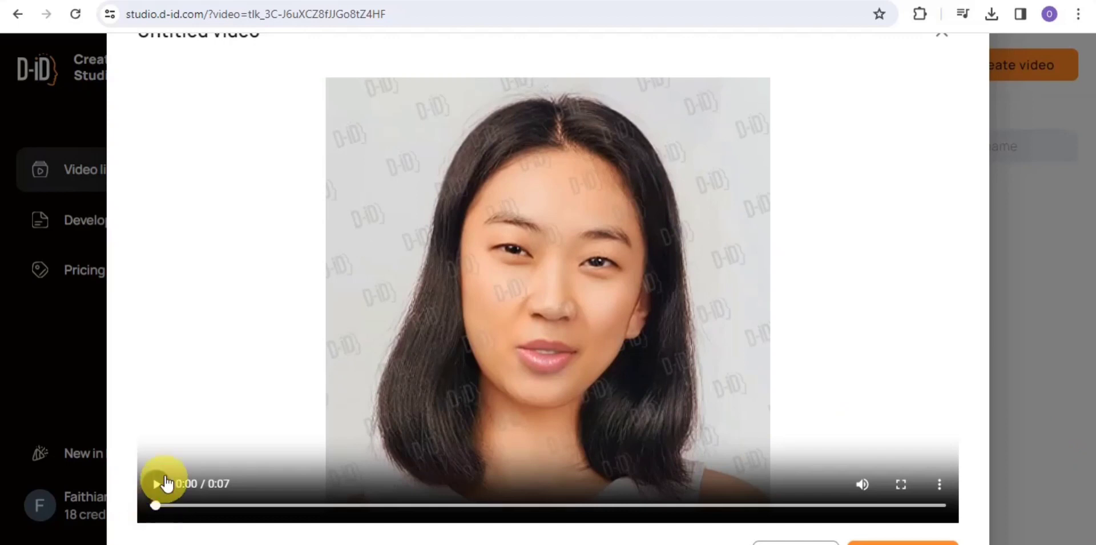
click(156, 484)
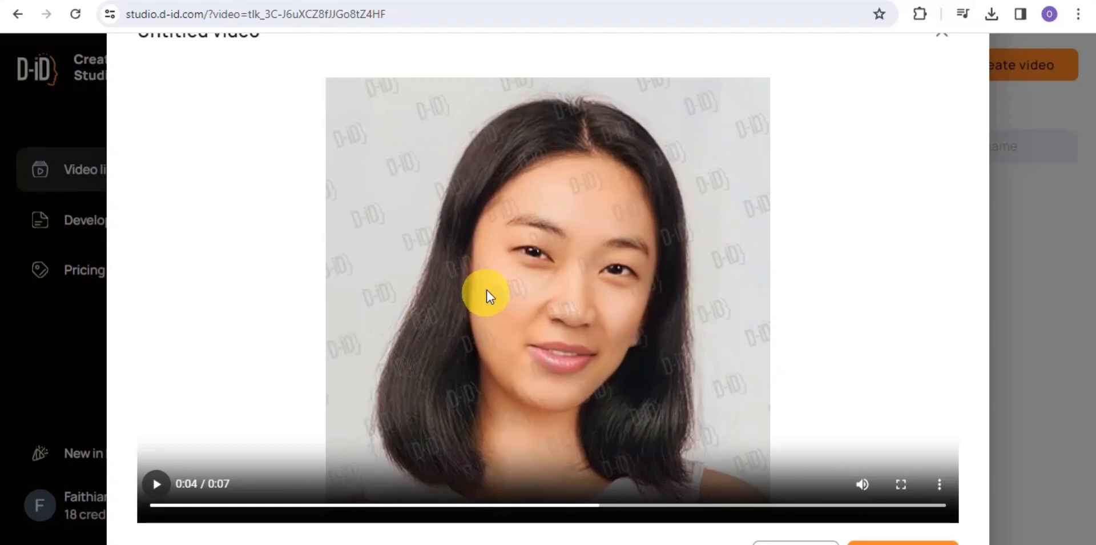
click(538, 2)
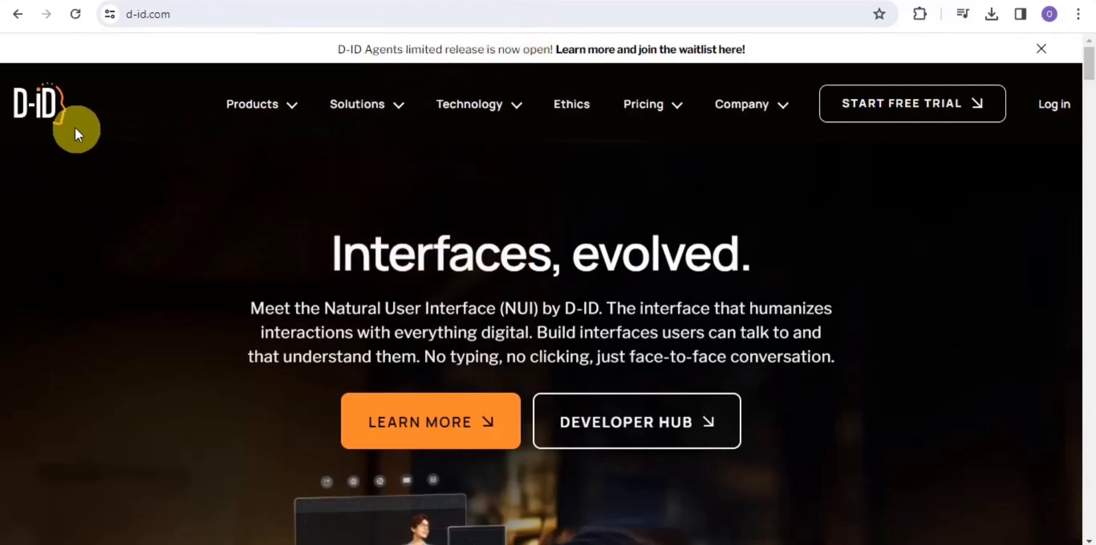
Step: Look over D-ID's Solutions menu, then go to the Pictory homepage
mouse_move(355, 117)
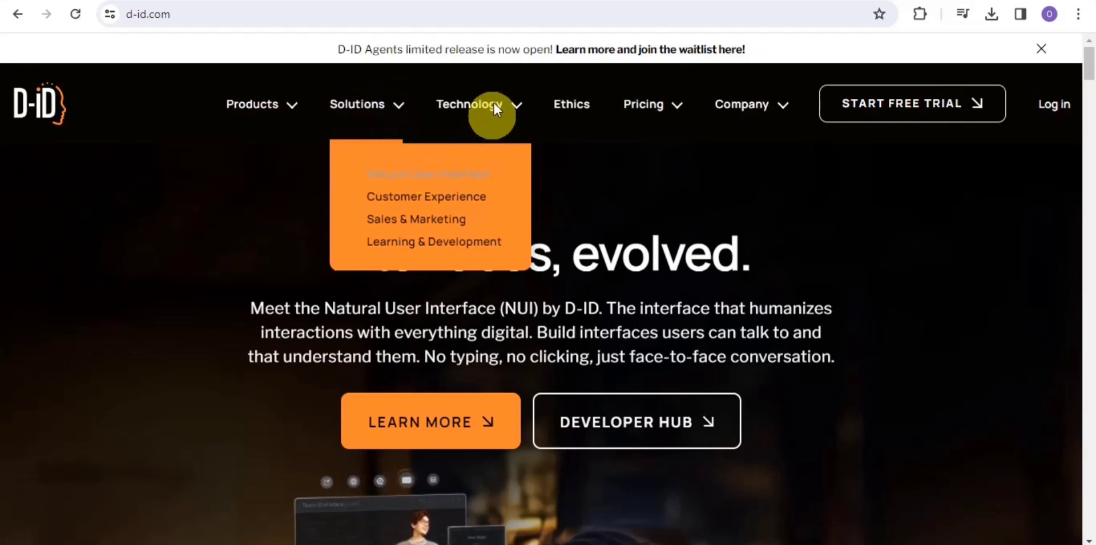
click(600, 1)
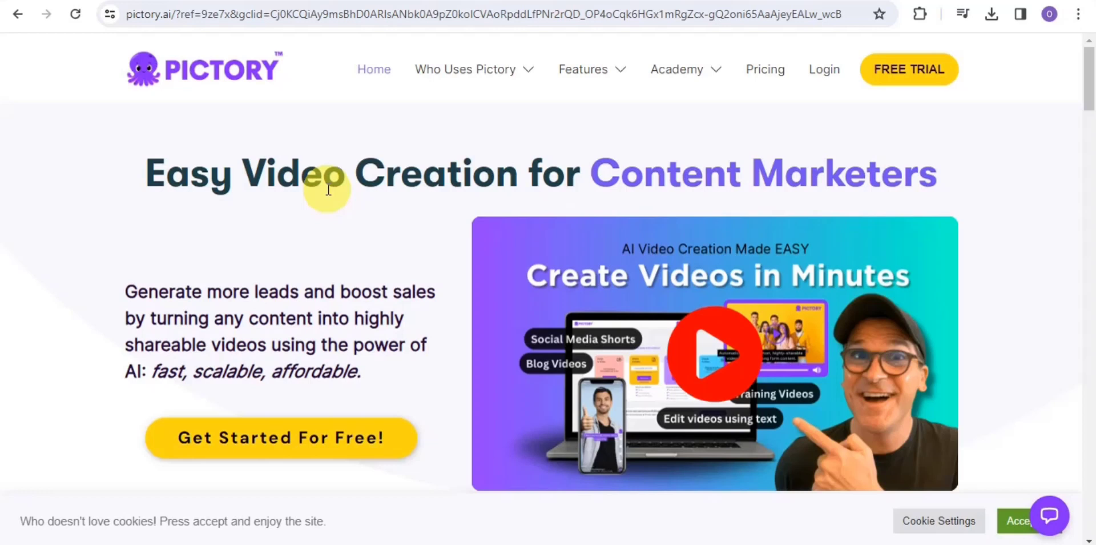
Step: Start a Pictory free trial with a new Script to Video project
click(901, 79)
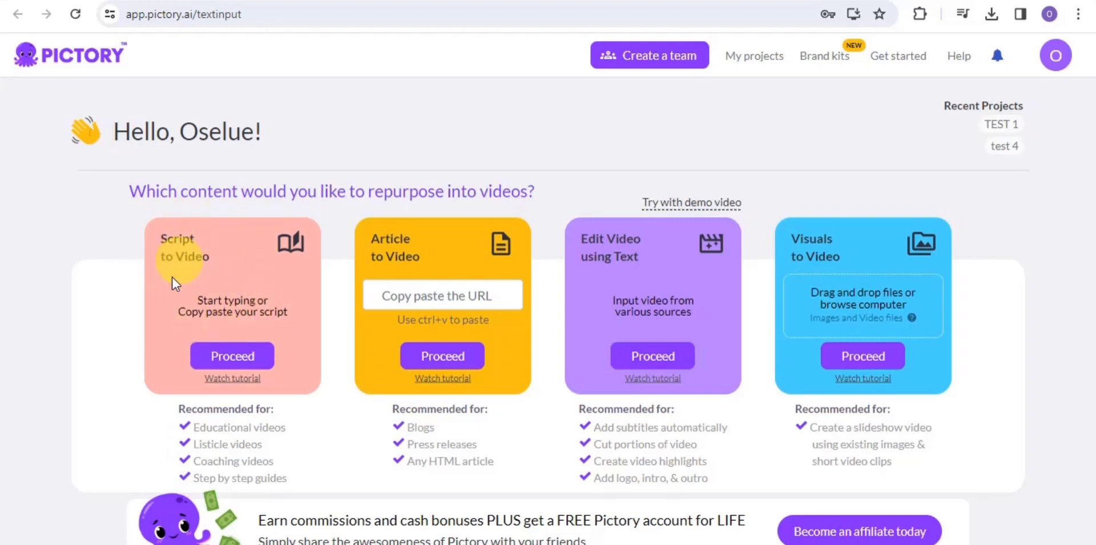
click(220, 358)
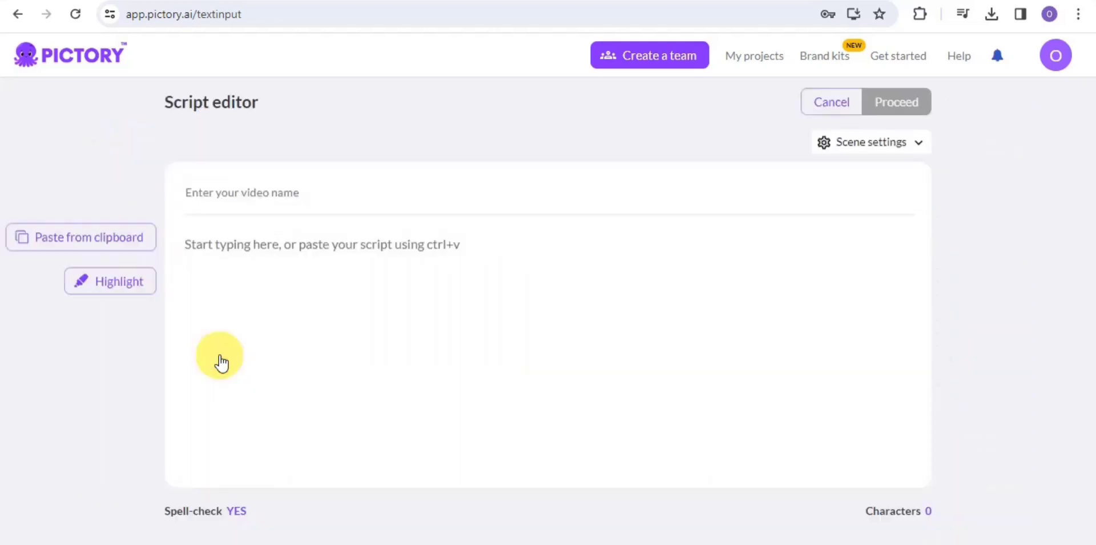
Step: Name the video 'EXAMPLE 1', paste the kitchen newcomers cooking script, and build the storyboard
click(230, 194)
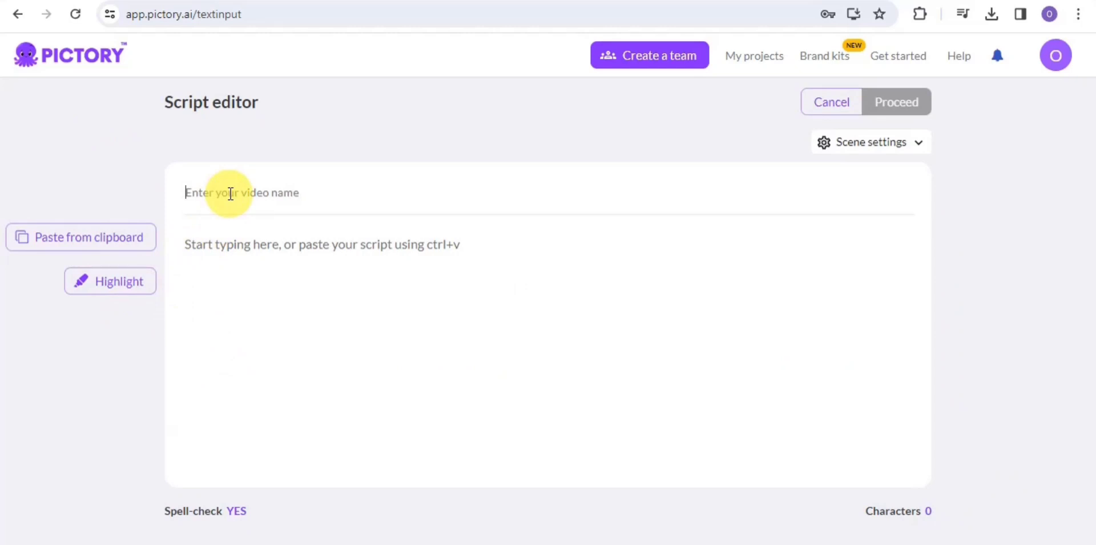
text(EXAMPLE 1)
click(229, 251)
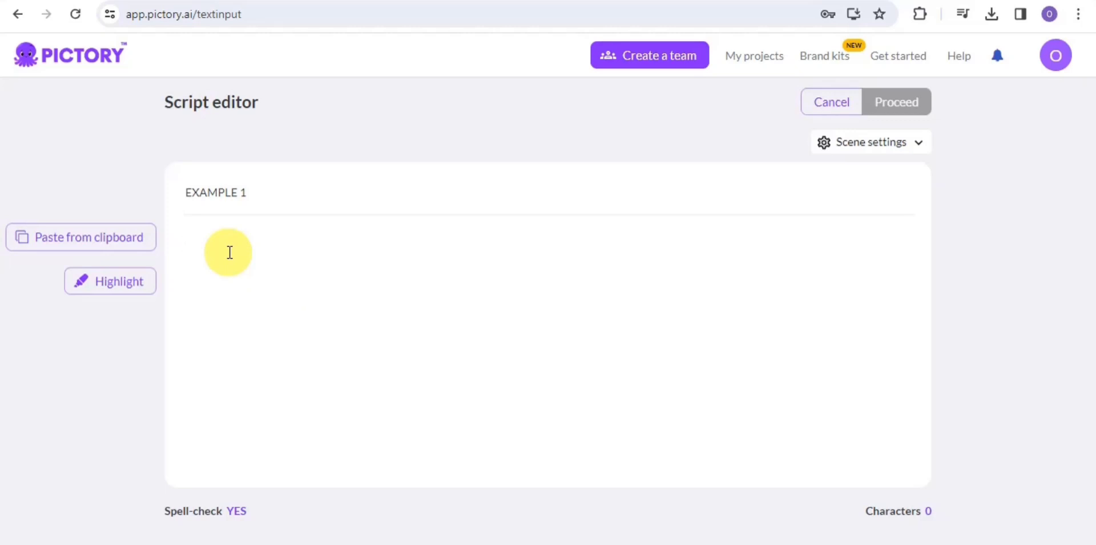
key(ctrl+v)
click(288, 294)
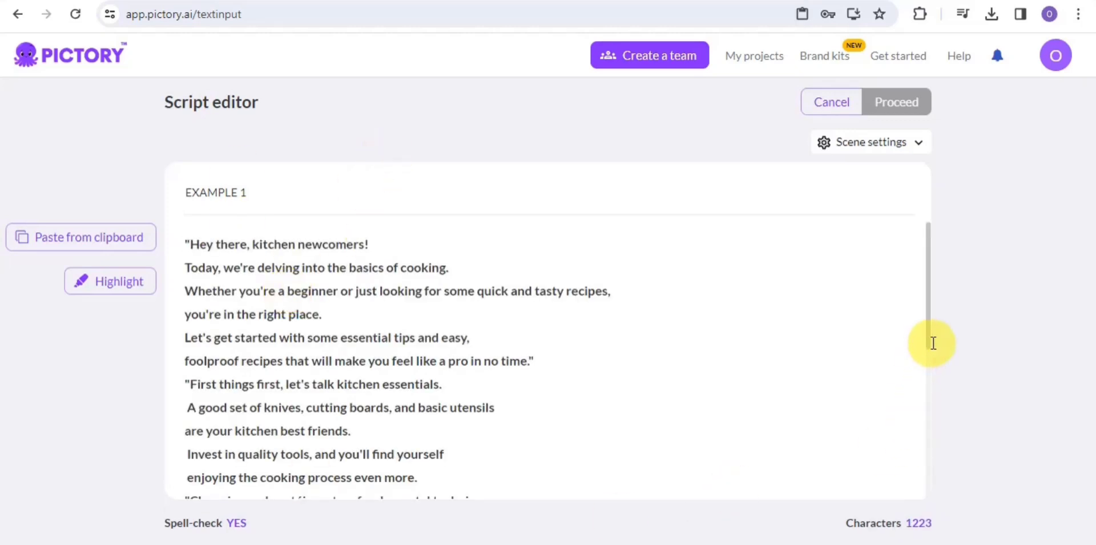
drag(927, 344, 907, 273)
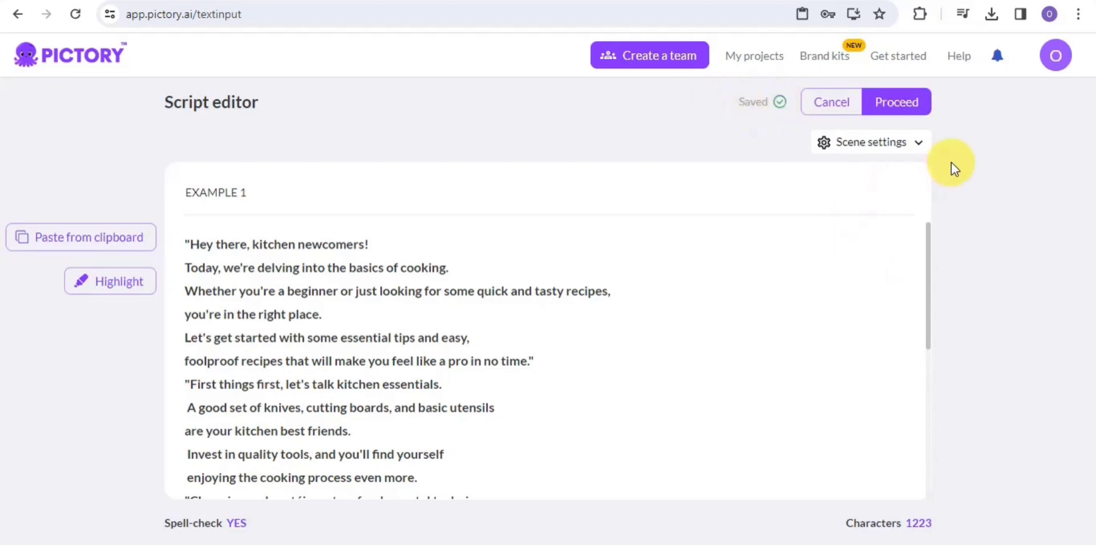
click(910, 108)
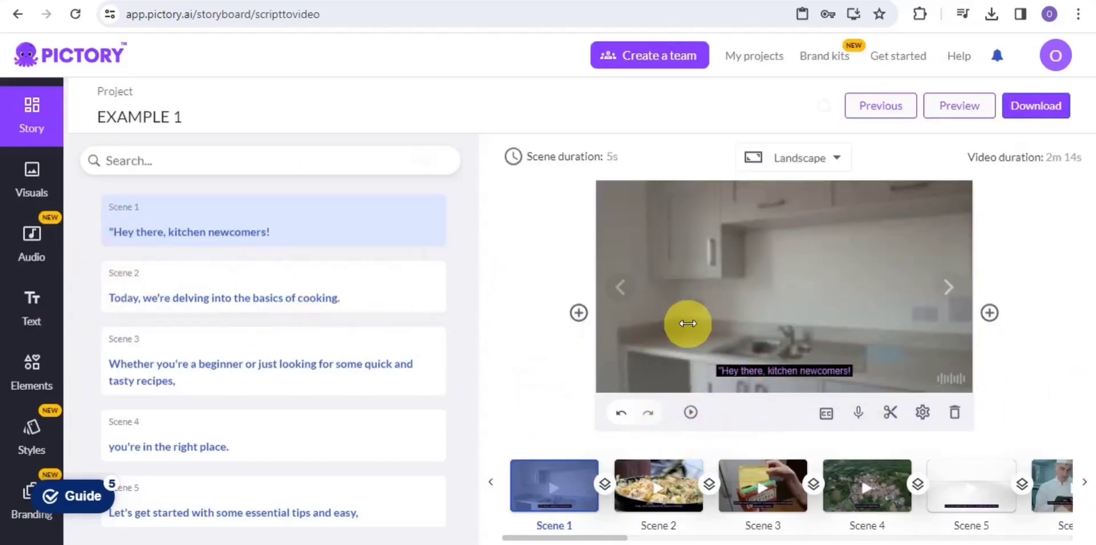
Step: Browse the stock visuals and audio options for EXAMPLE 1 and view its download formats
click(32, 186)
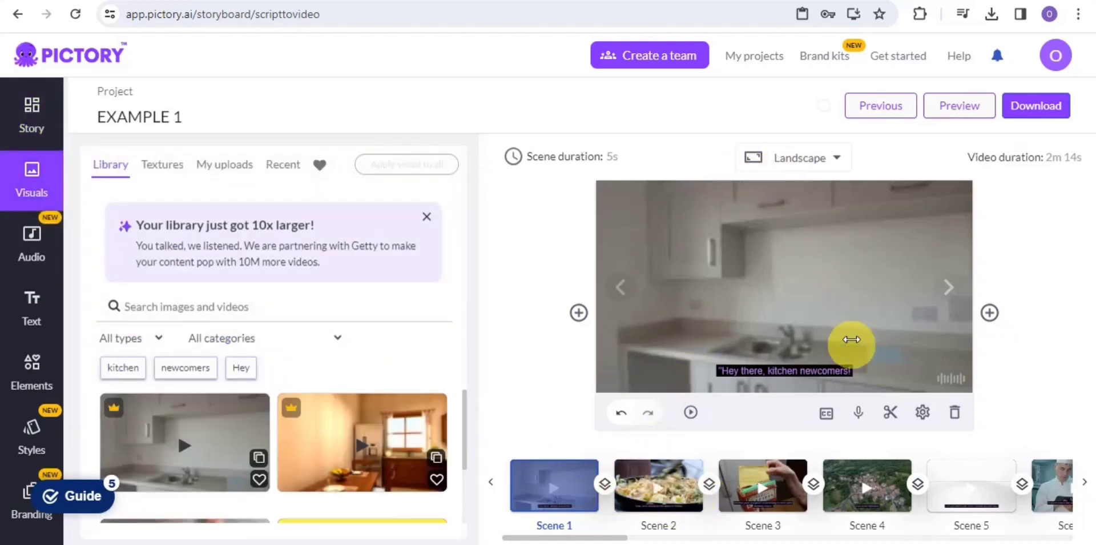
click(37, 232)
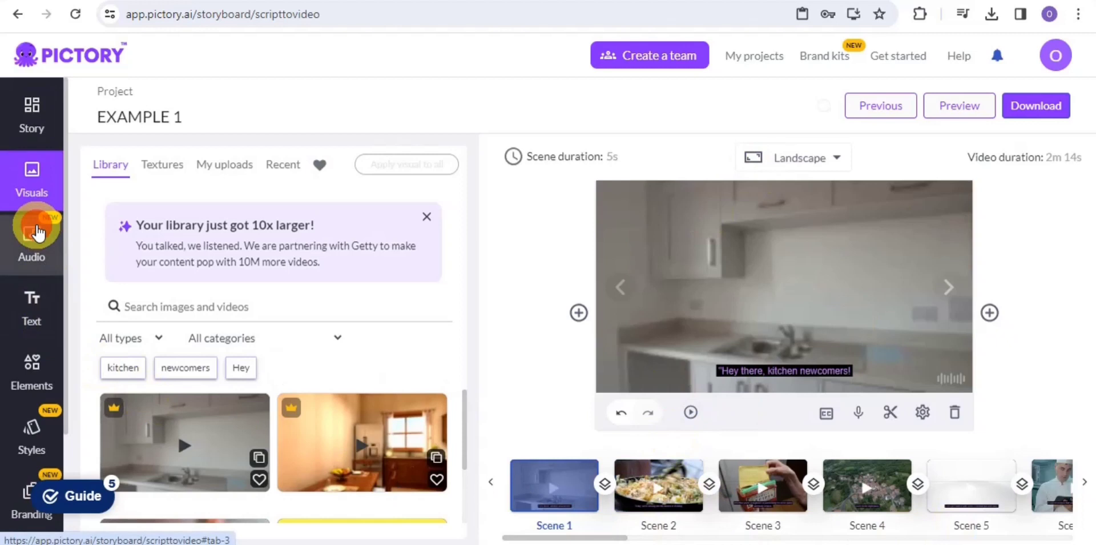
click(32, 255)
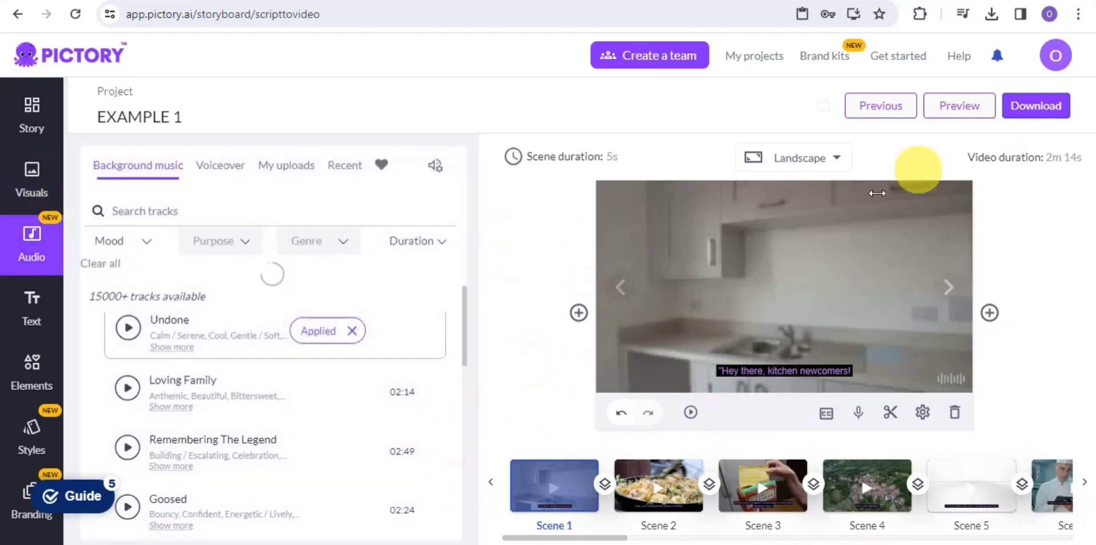
click(1042, 105)
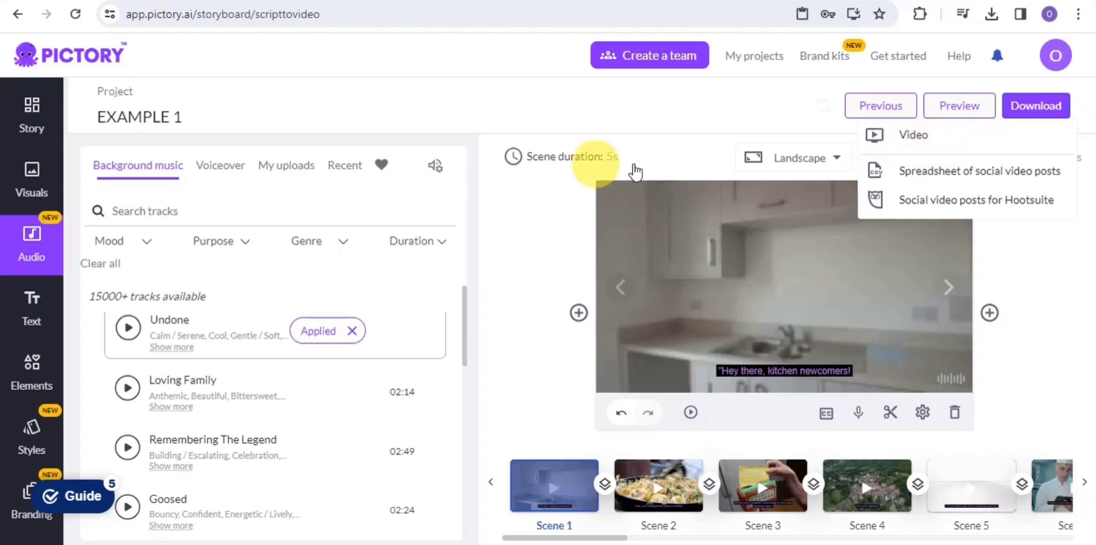
Step: Move from Pictory to the Lumen5 All videos dashboard
click(651, 0)
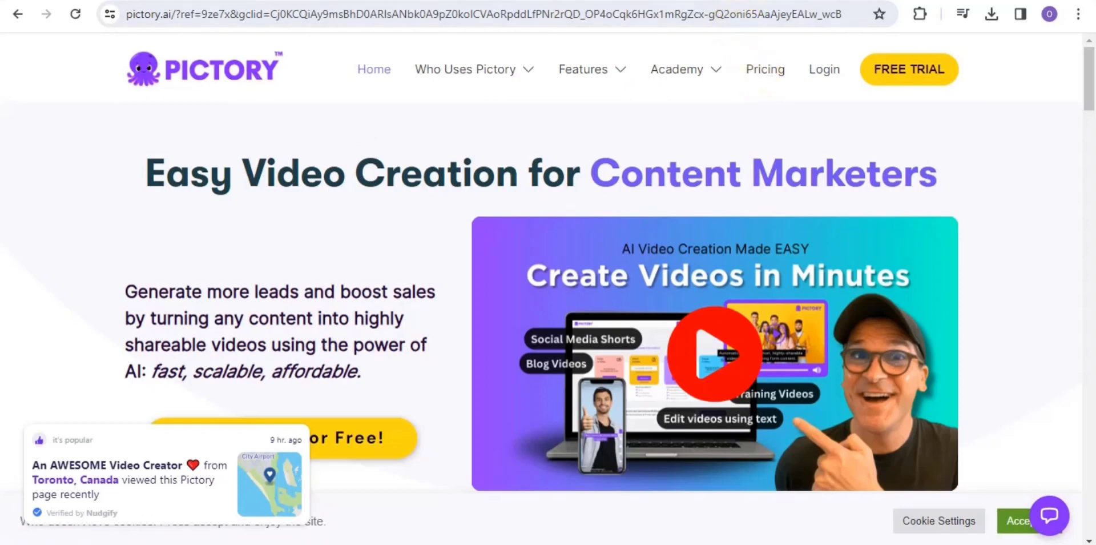
click(680, 0)
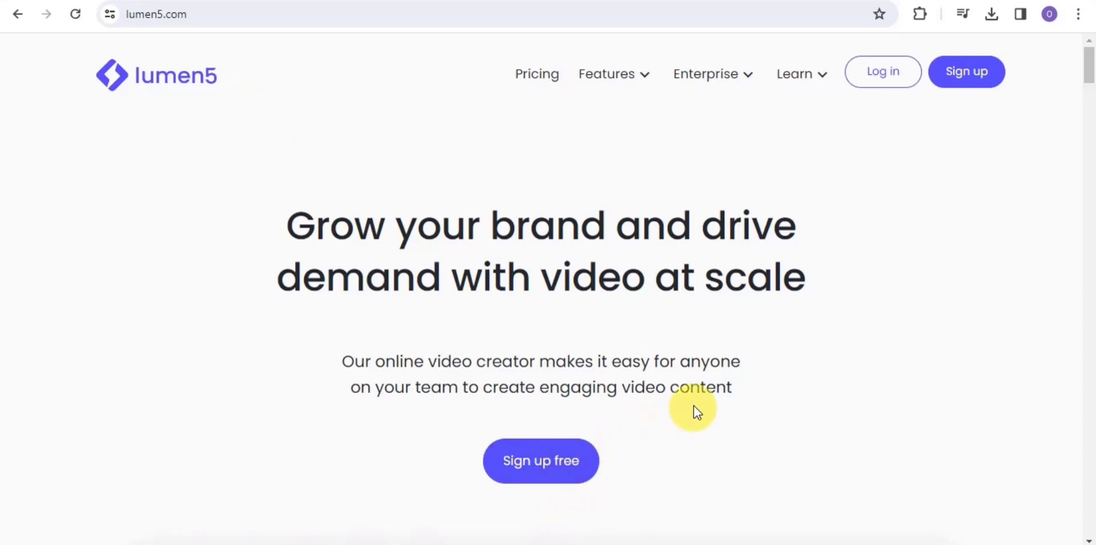
click(758, 3)
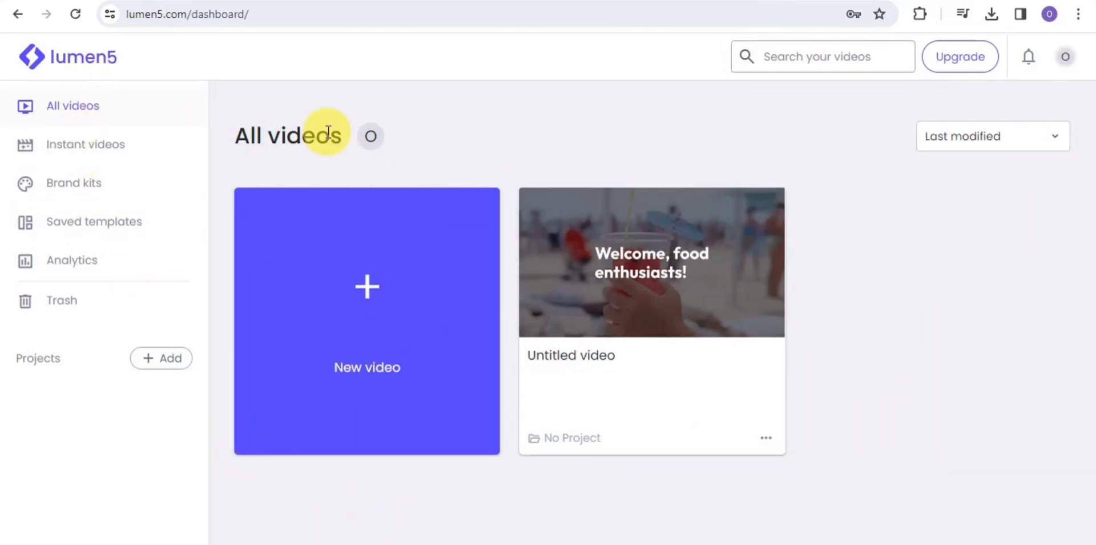
Step: Start a new Lumen5 video from the Tracer template in the Lines category
click(366, 295)
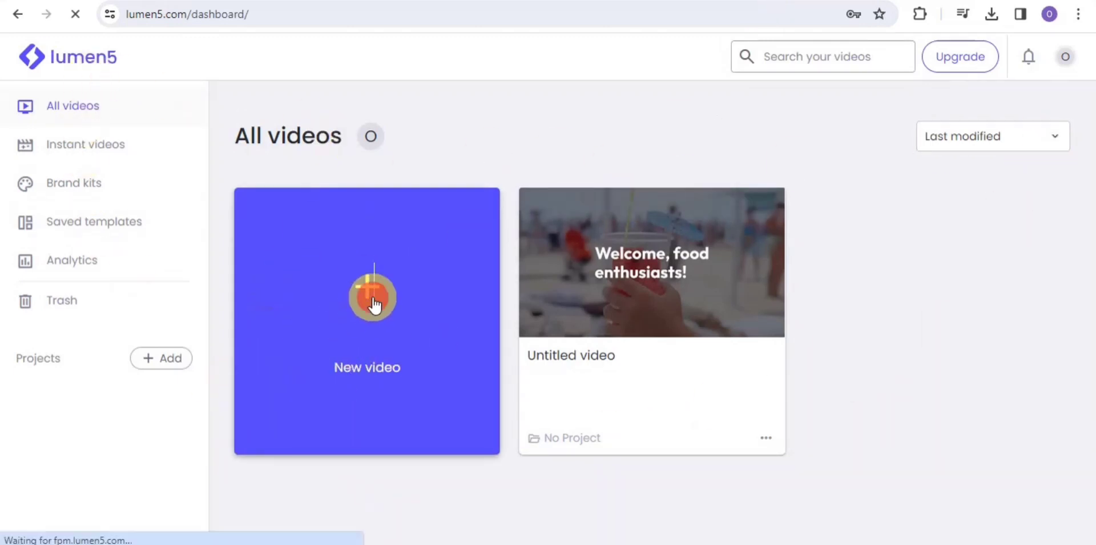
click(333, 374)
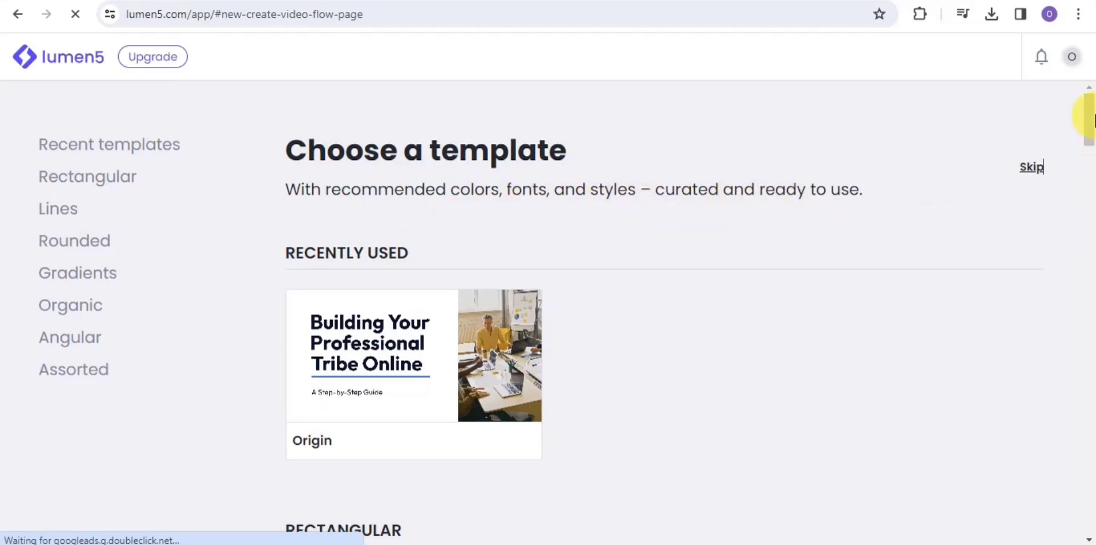
drag(1093, 120, 1093, 216)
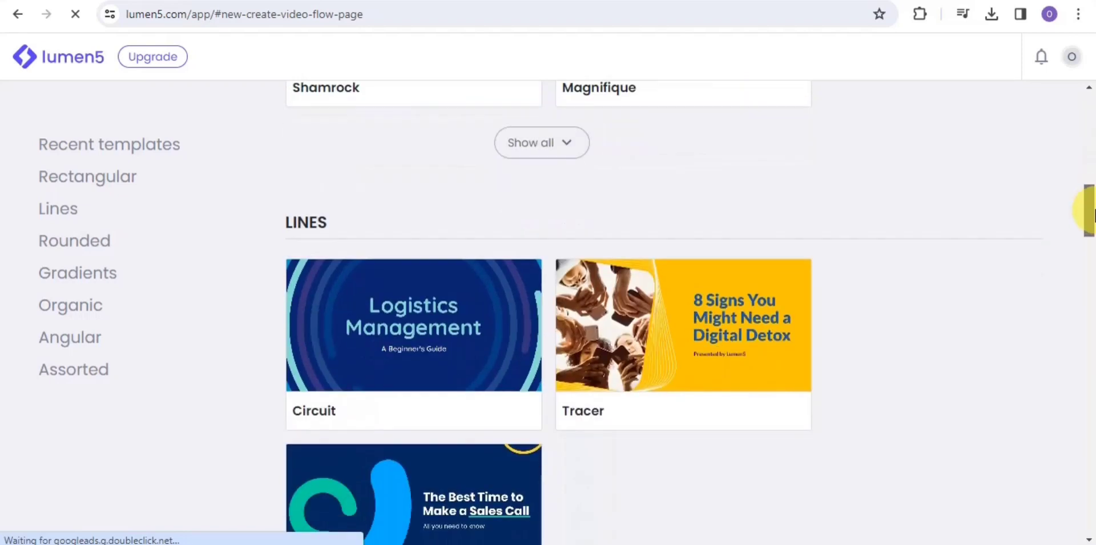
click(690, 358)
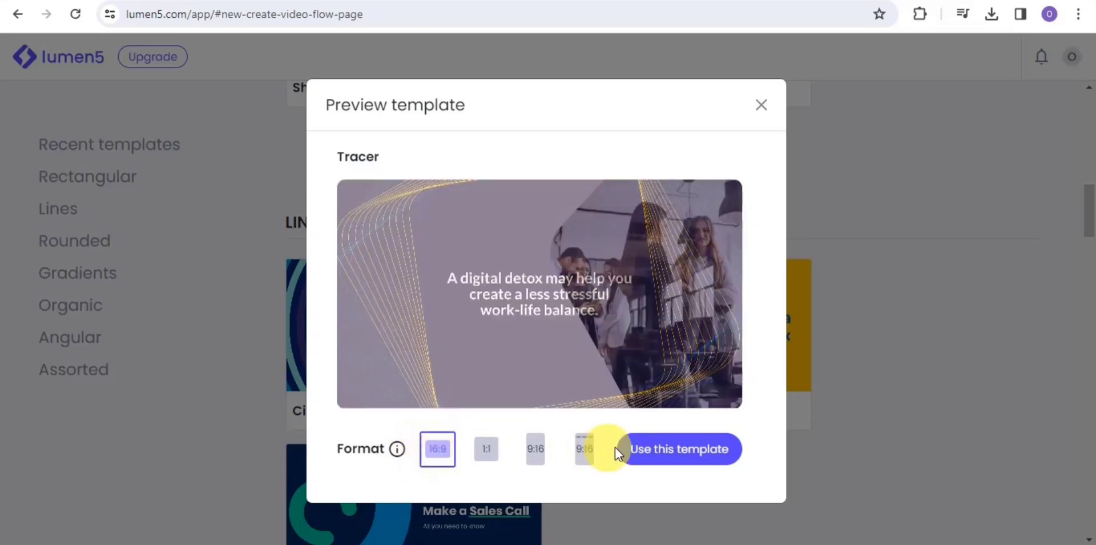
click(661, 450)
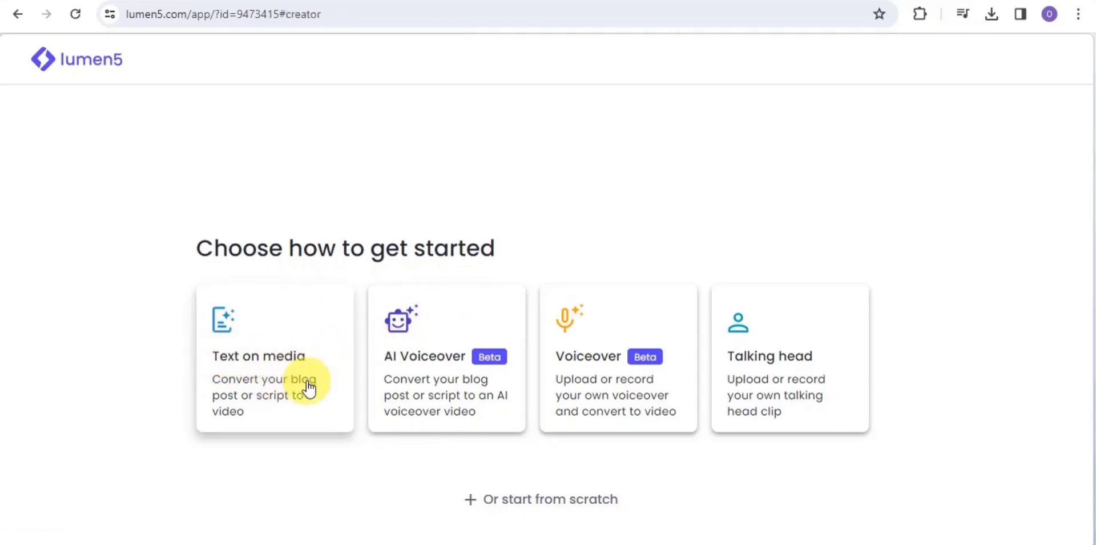
Step: Start a Text on media video and paste the beginner's cooking script into the content box
click(263, 359)
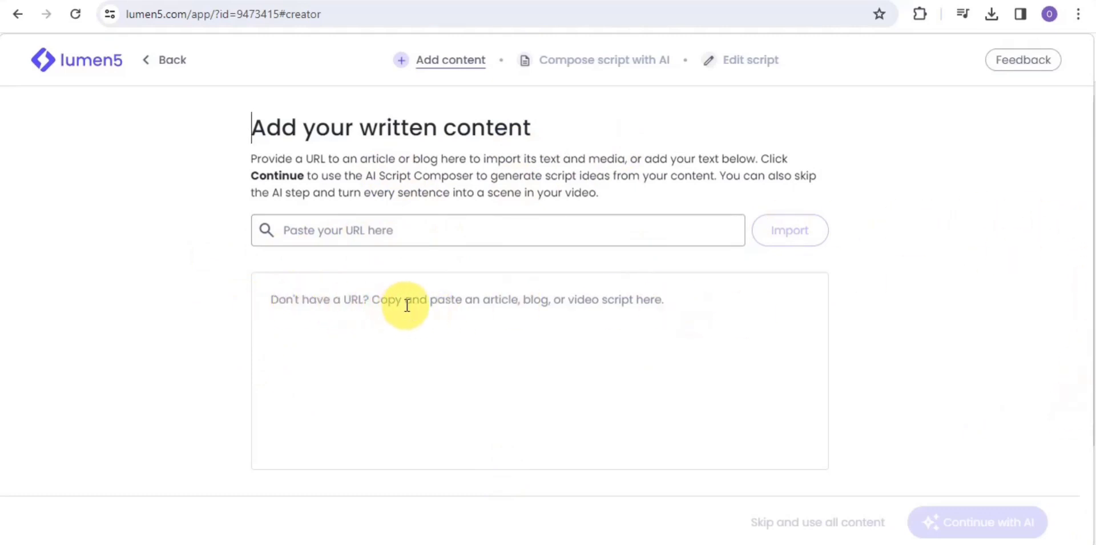
right_click(306, 298)
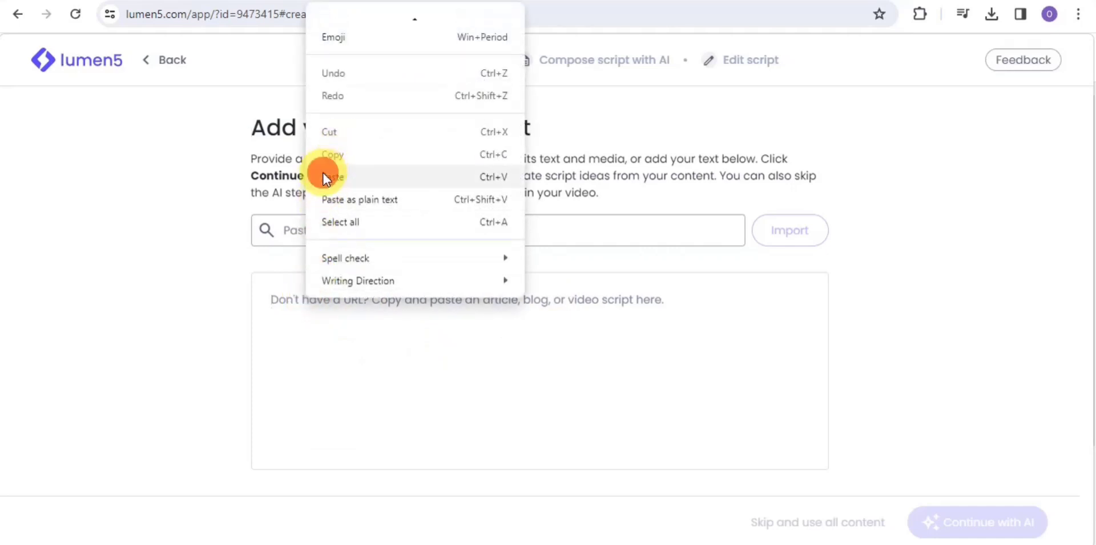
click(324, 174)
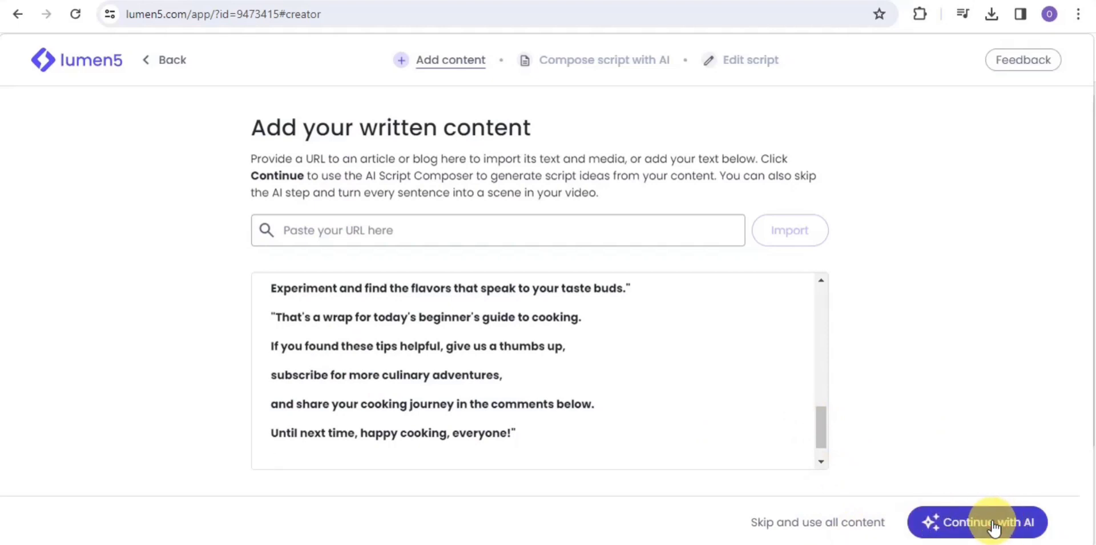
Step: Have AI compose a six-line cooking script, dismissing the tone upgrade prompt
click(993, 526)
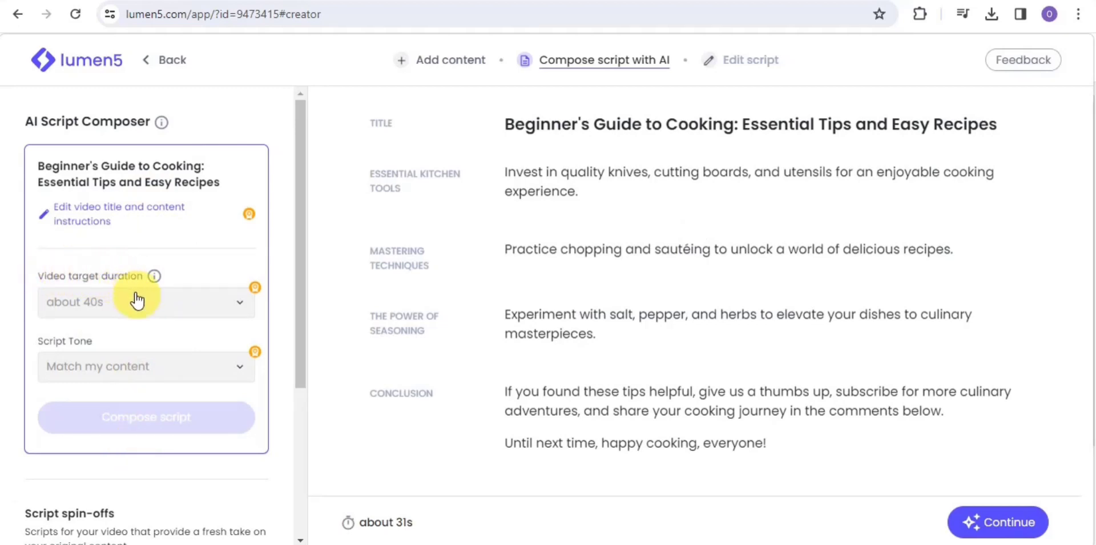
click(61, 367)
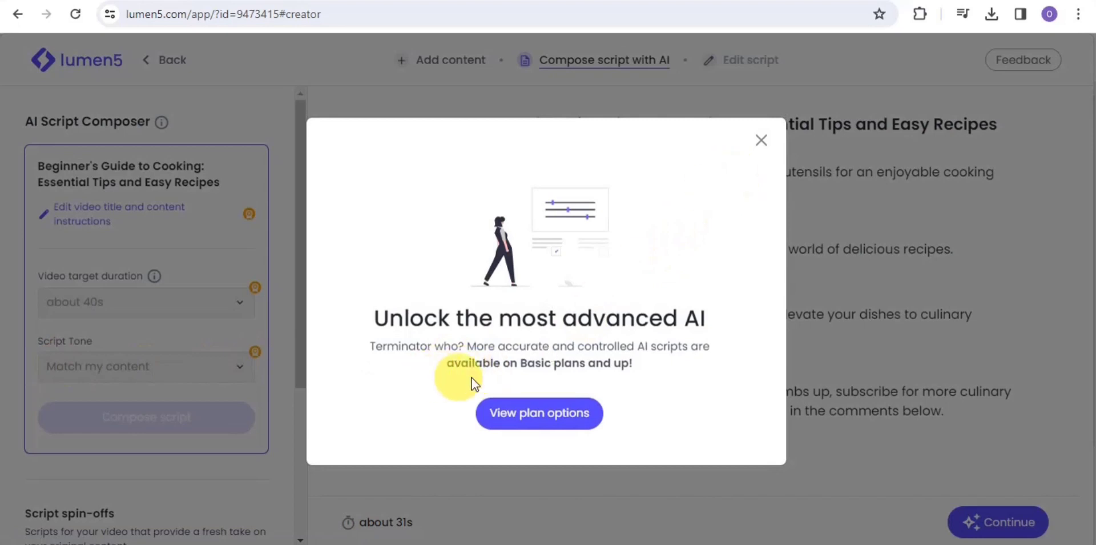
click(761, 140)
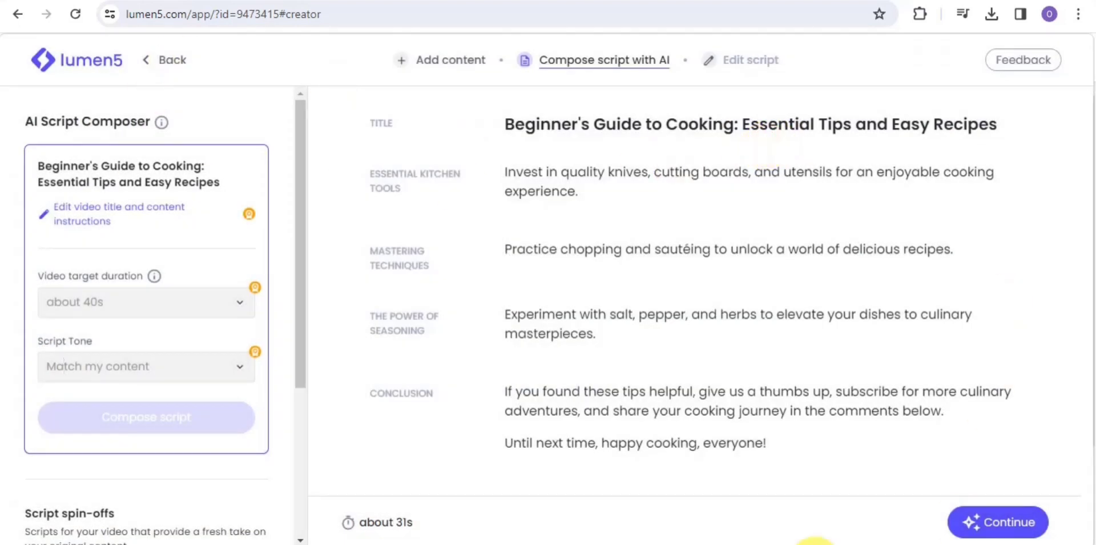
click(1007, 521)
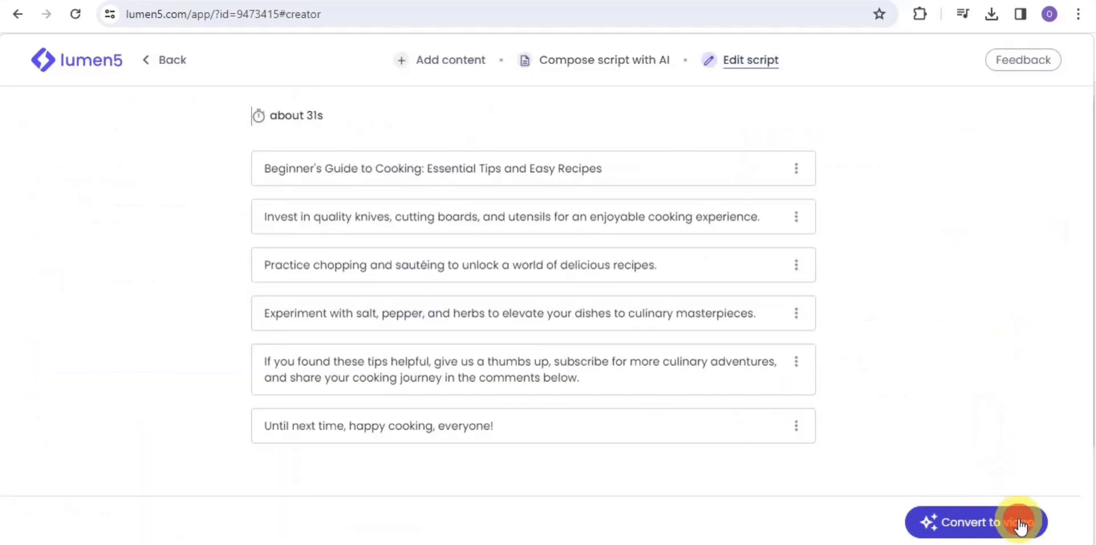
Step: Convert the cooking script into a video and browse the Uploads, Voice and Music panels
click(980, 521)
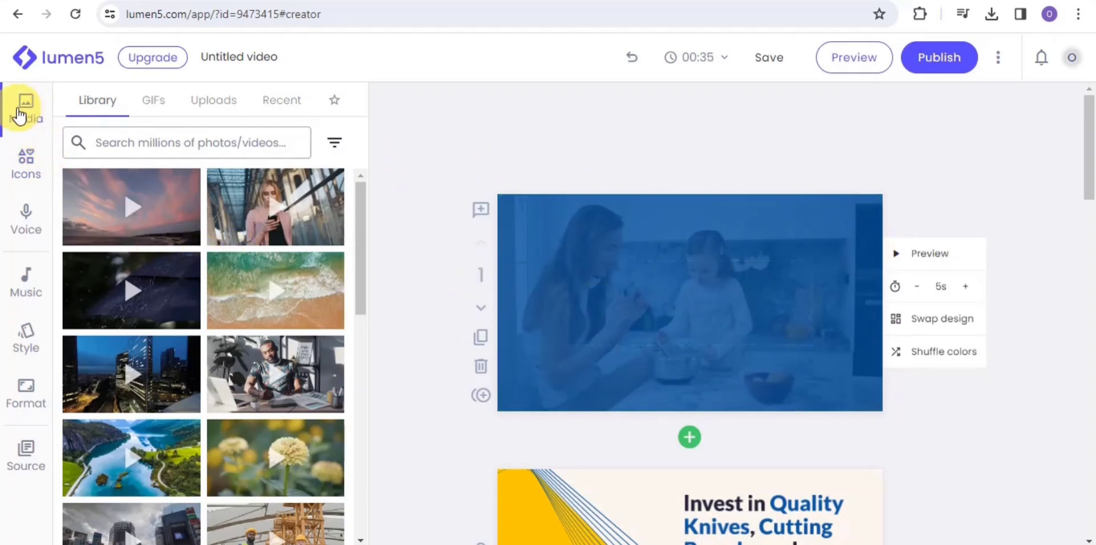
click(230, 109)
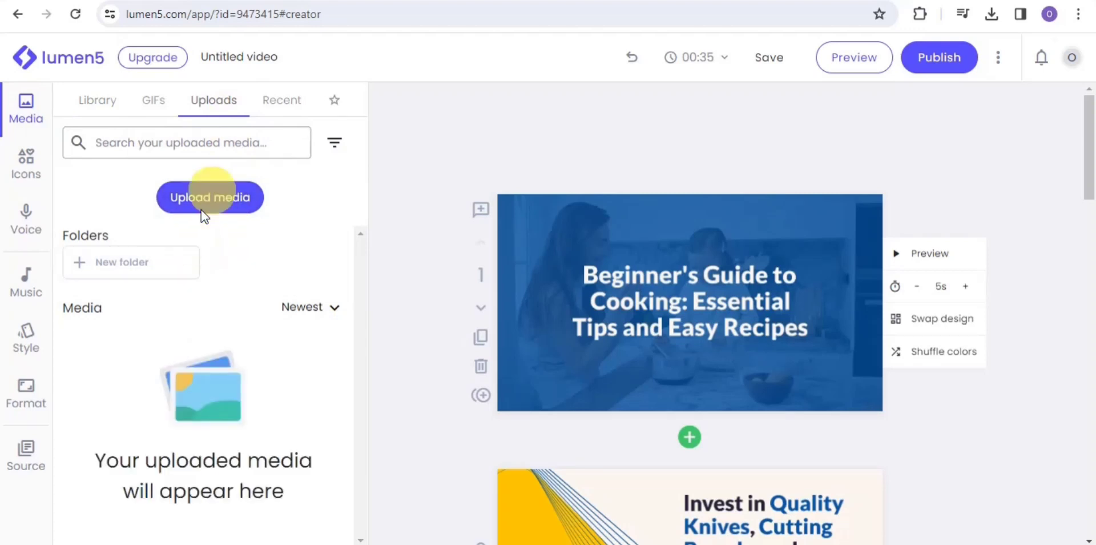
click(26, 220)
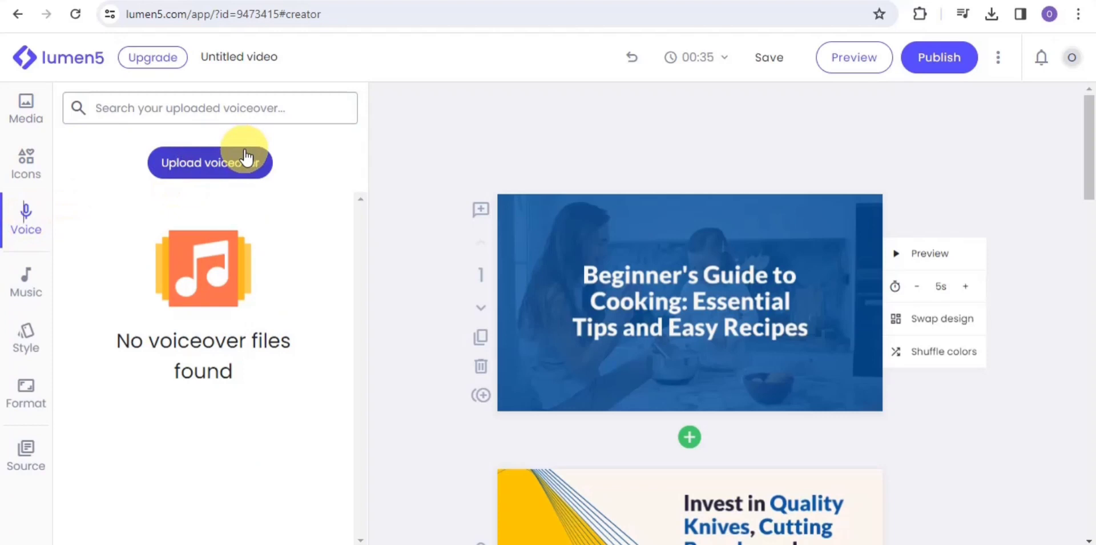
click(28, 290)
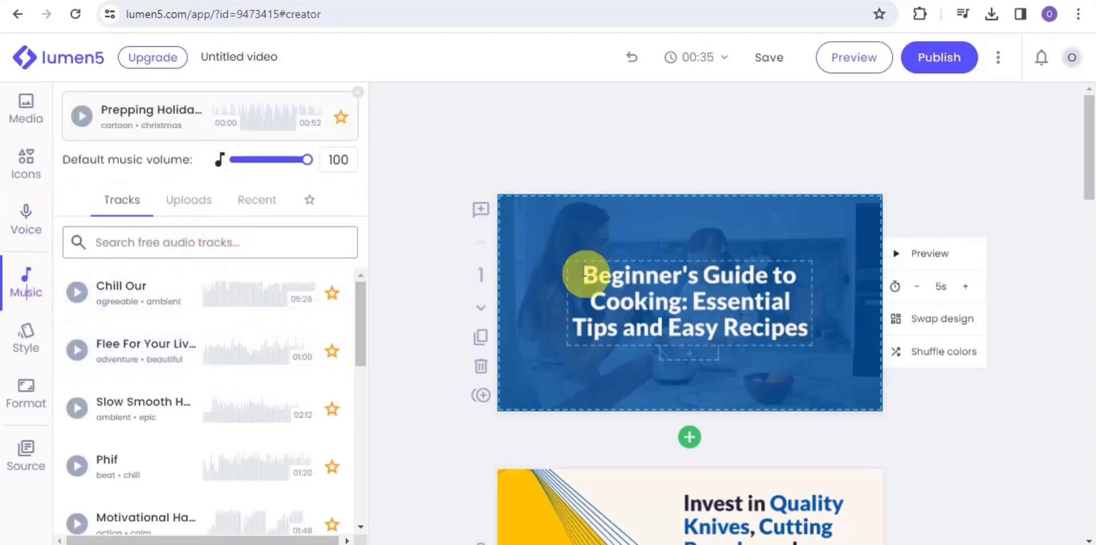
drag(1089, 143, 1069, 122)
Step: Preview the generated cooking video, pause it, and close the preview
click(857, 60)
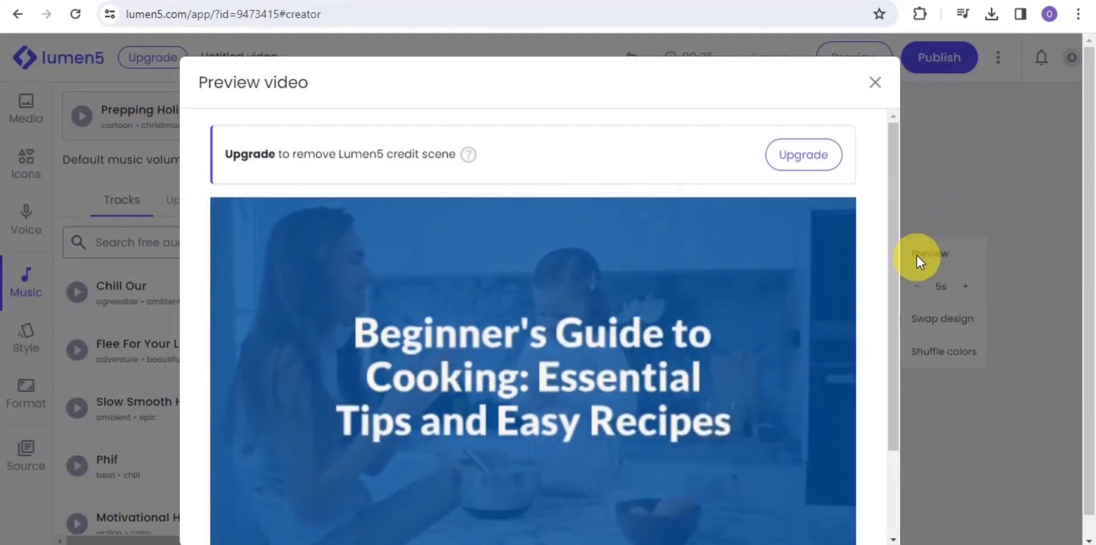
drag(895, 274, 896, 383)
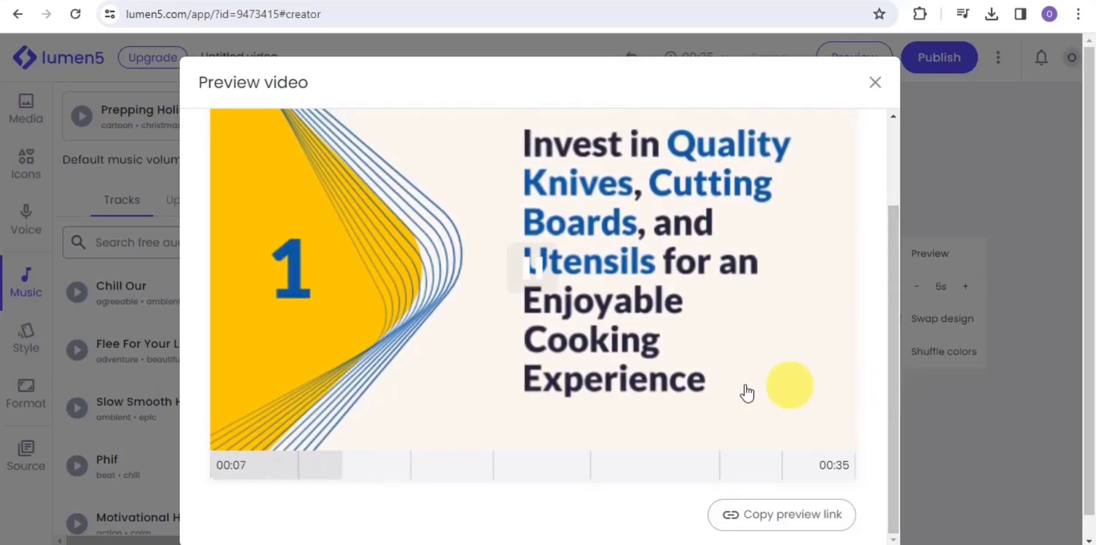
click(437, 341)
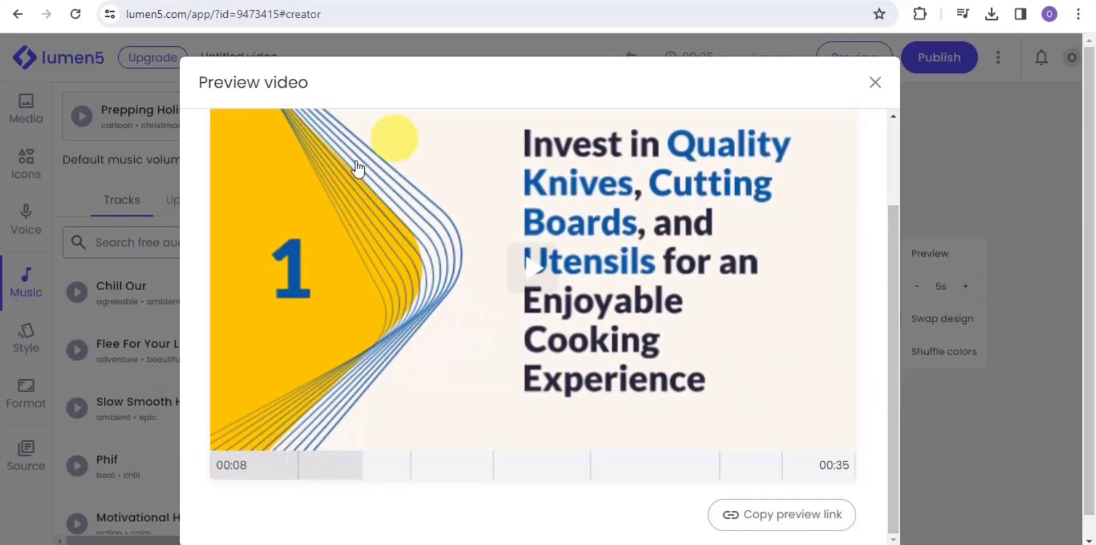
click(876, 81)
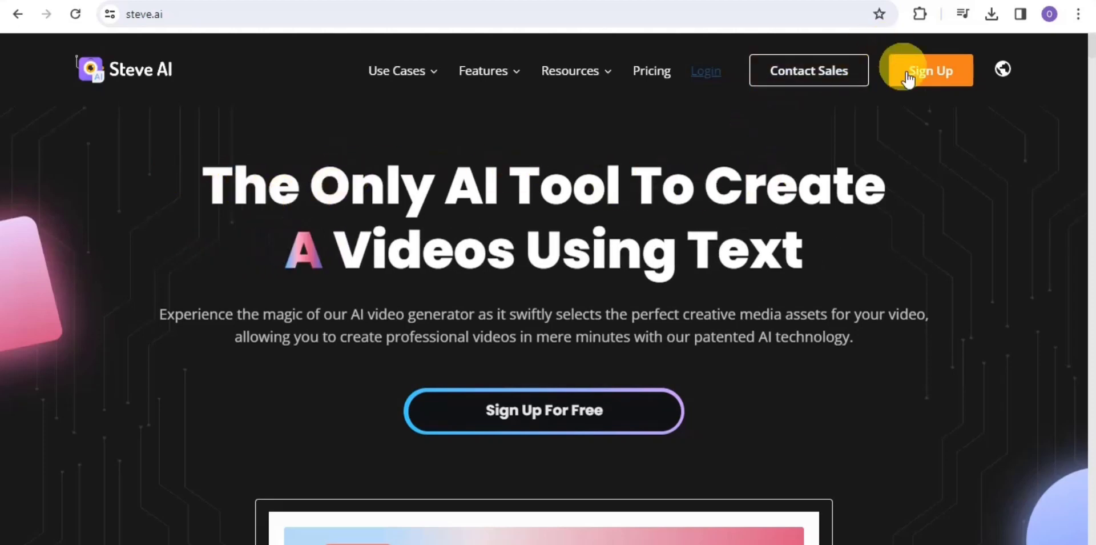
Step: From the Steve AI dashboard, start a new Text to Video project
click(952, 215)
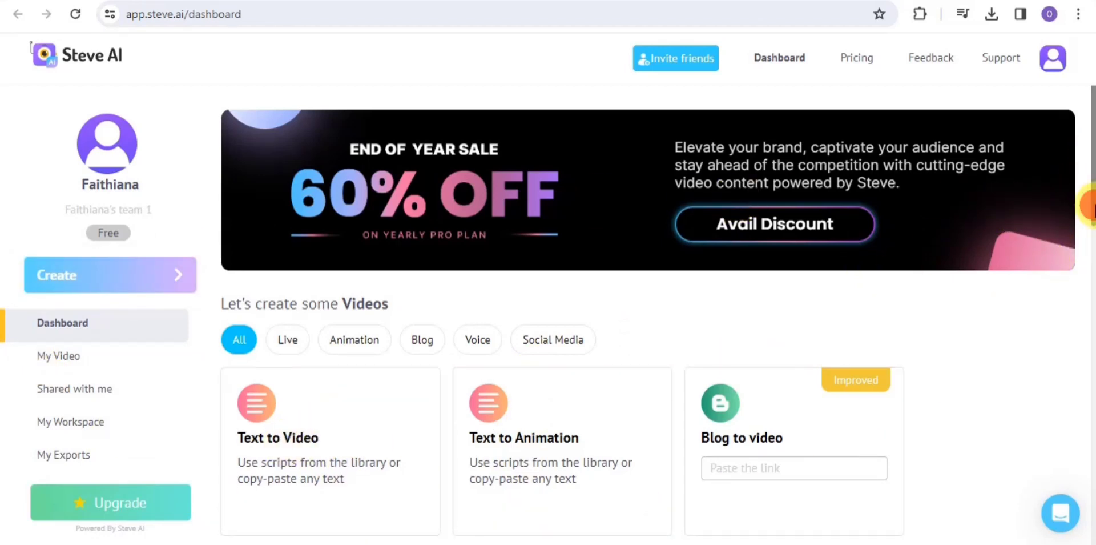
scroll(1088, 206, down, 2)
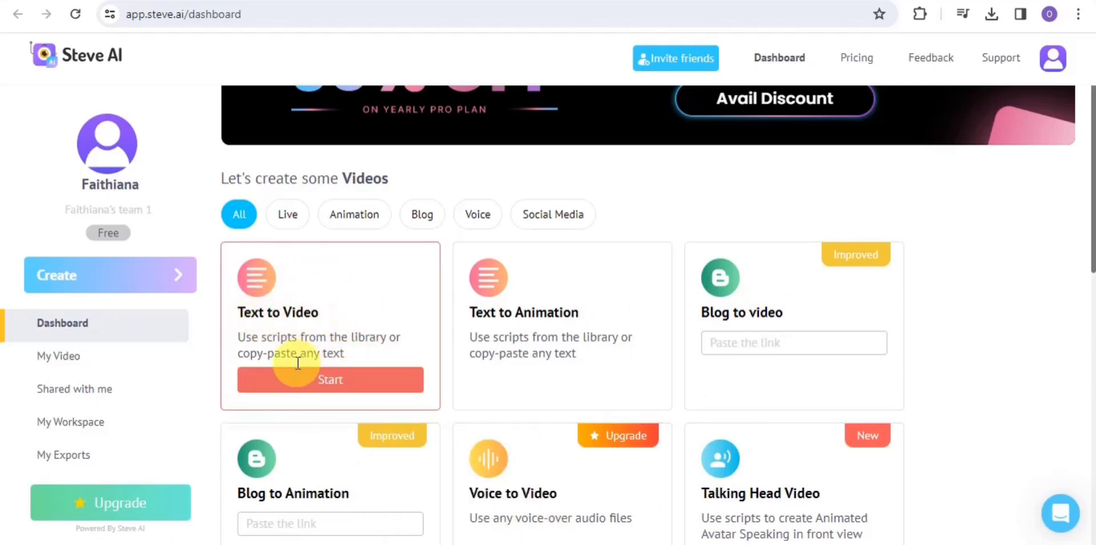
click(302, 382)
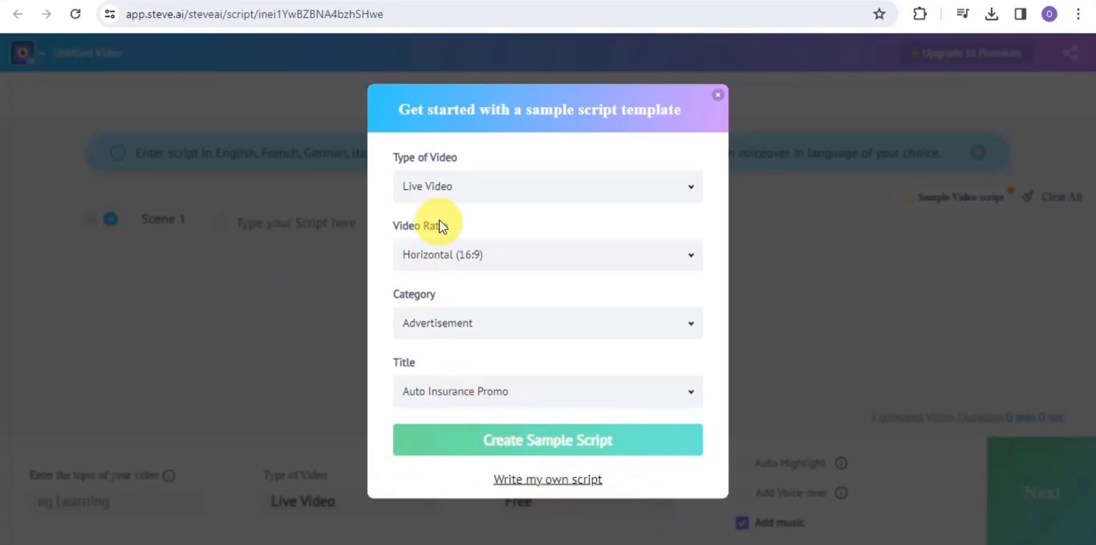
Step: Generate a Live Video sample script in the Explainer Video category titled Bakery Promo
click(421, 184)
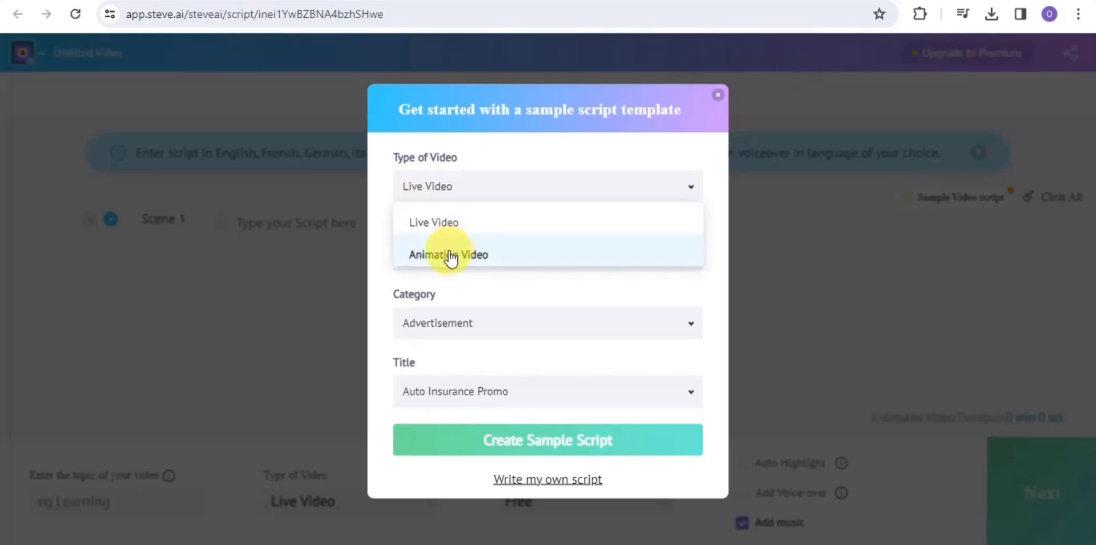
click(441, 220)
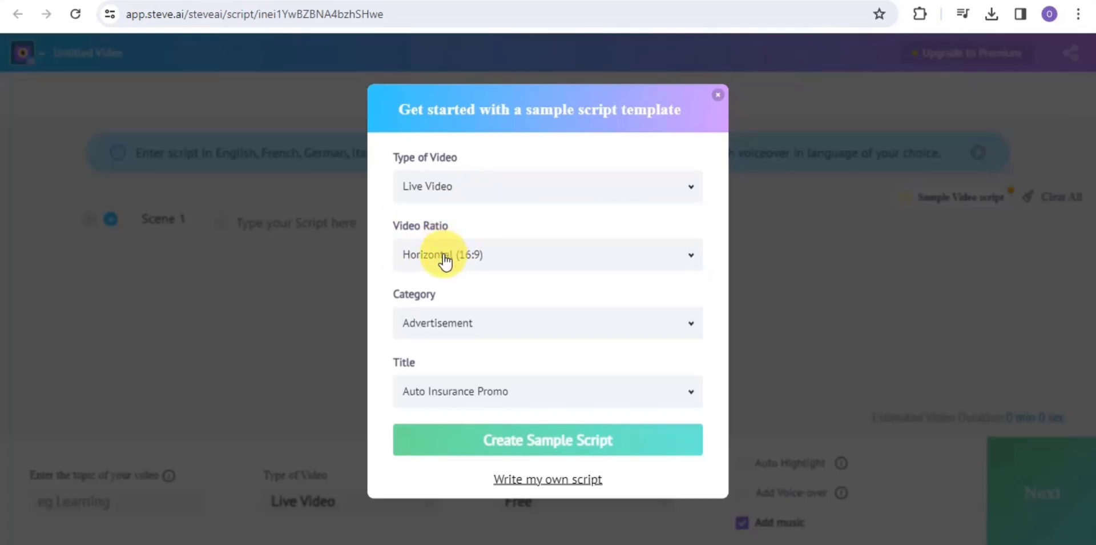
click(403, 324)
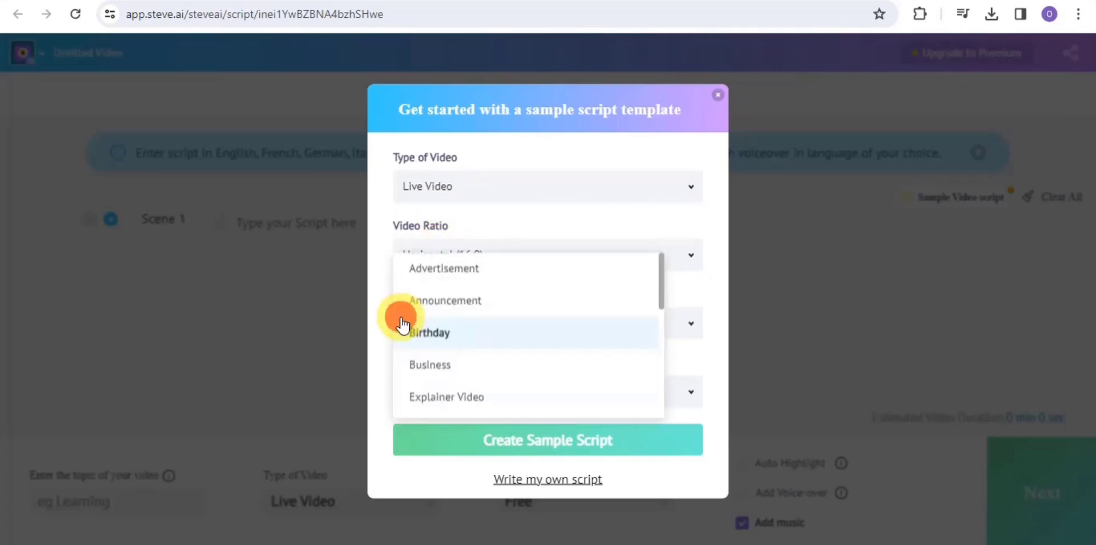
click(428, 403)
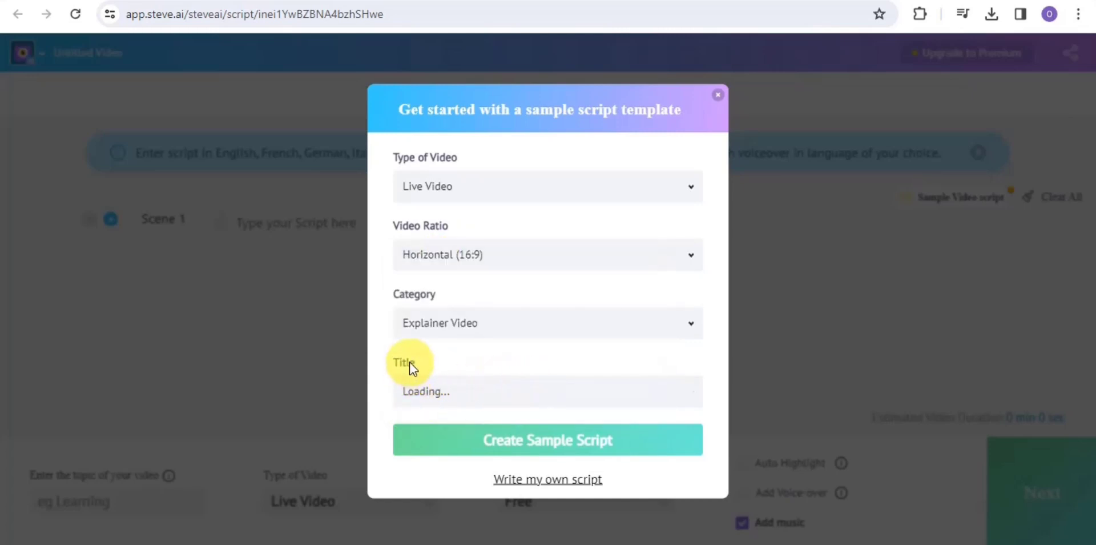
click(457, 395)
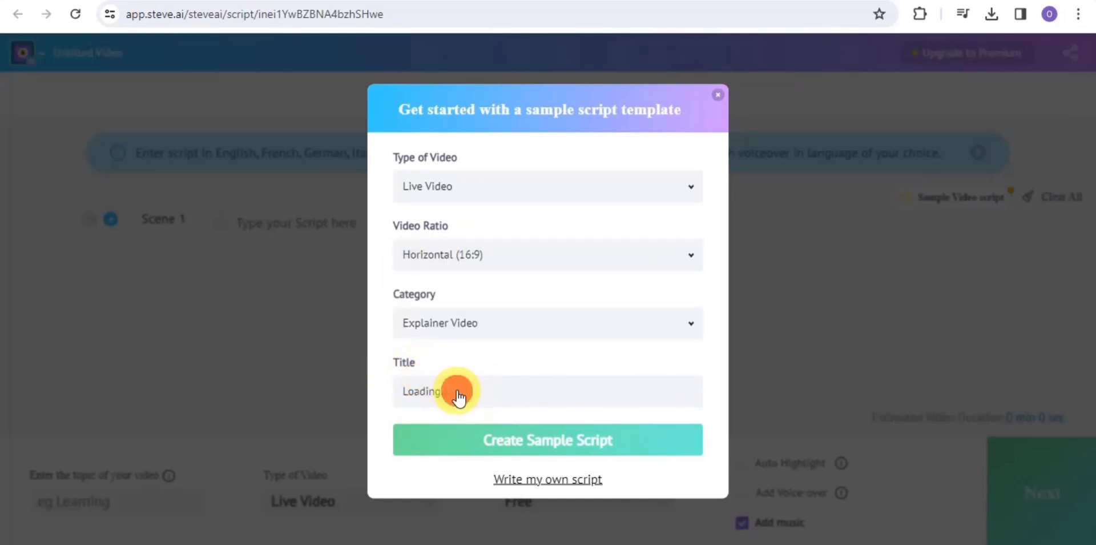
click(435, 400)
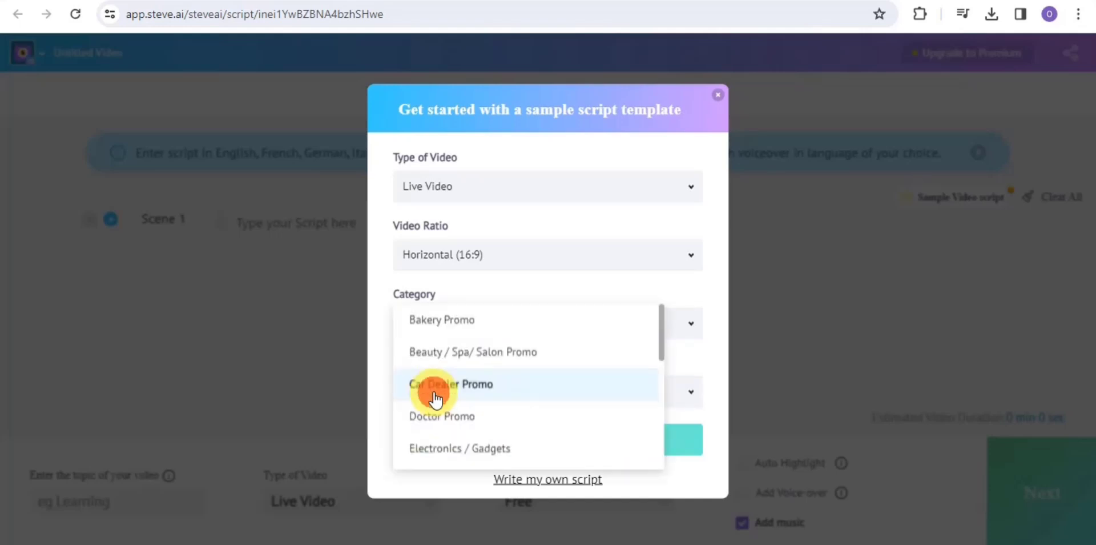
click(469, 312)
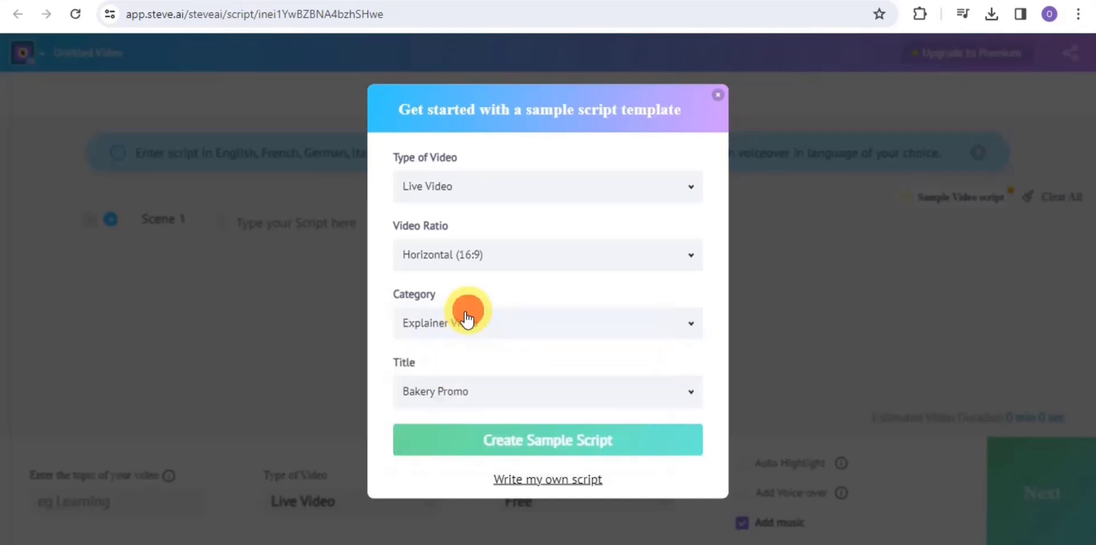
click(498, 438)
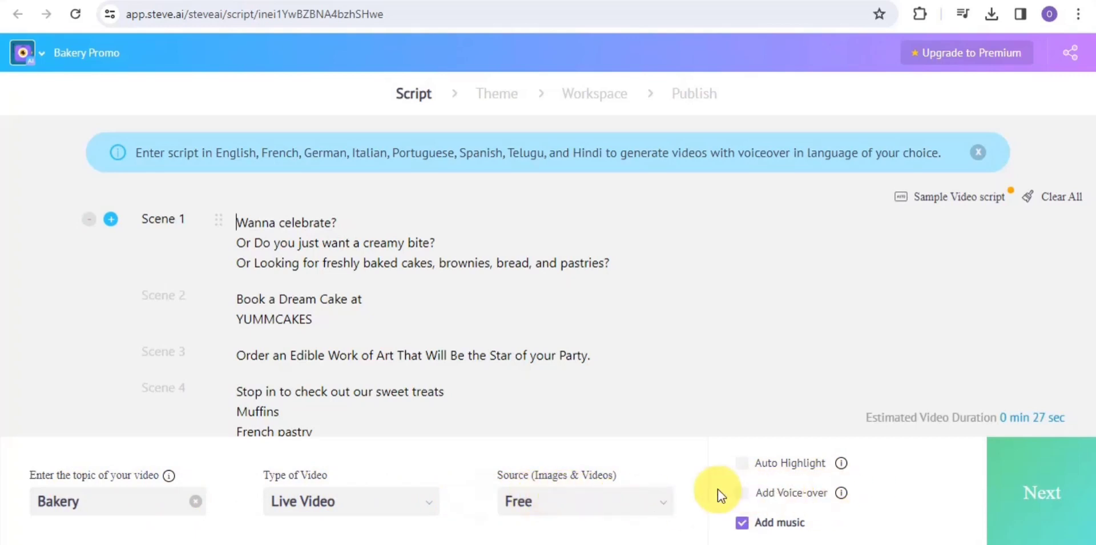
Step: Generate an English US female voice-over and build the video from the first template style
click(741, 494)
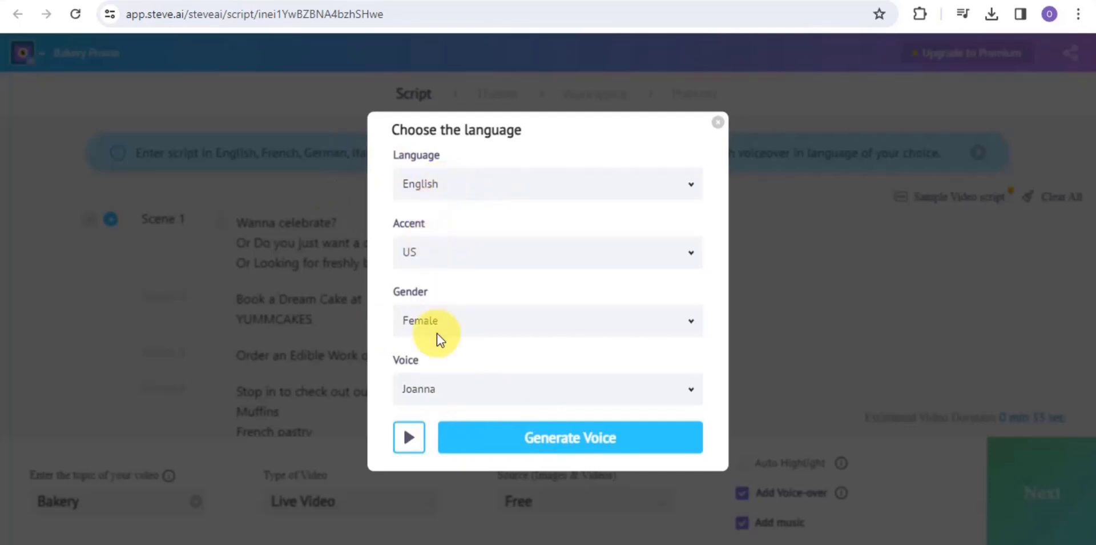
click(472, 435)
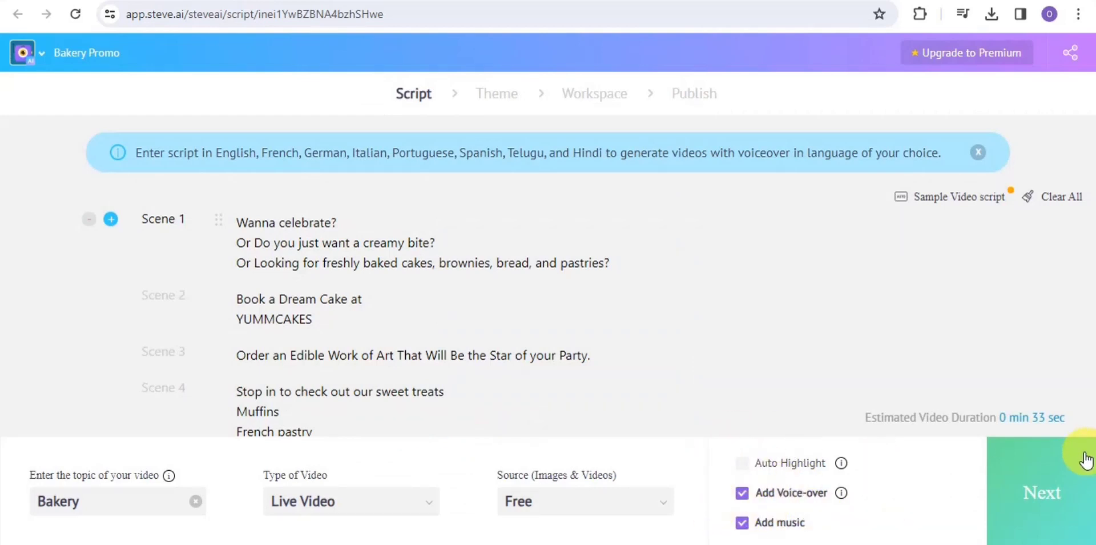
click(1076, 479)
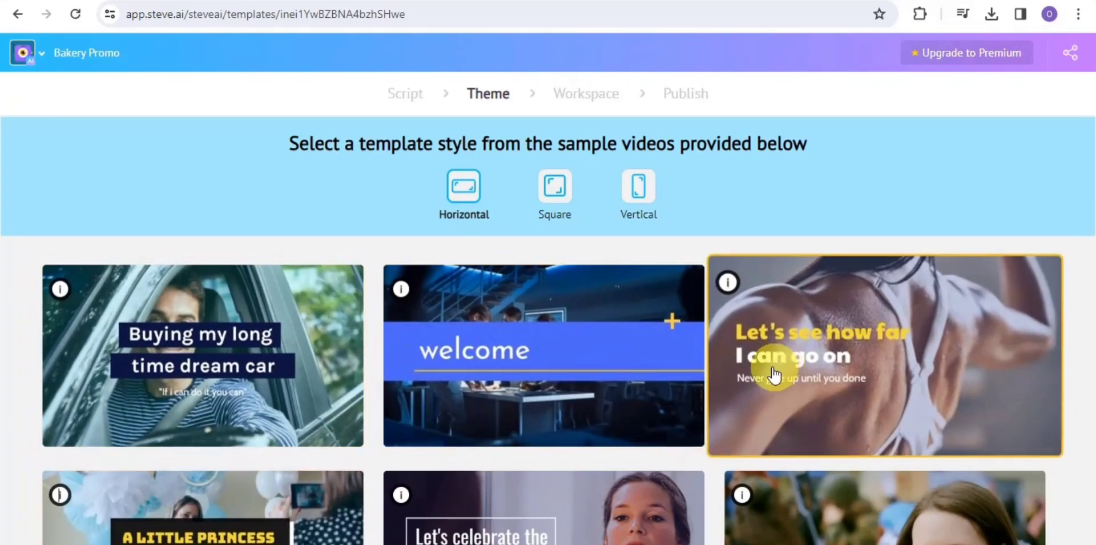
click(131, 342)
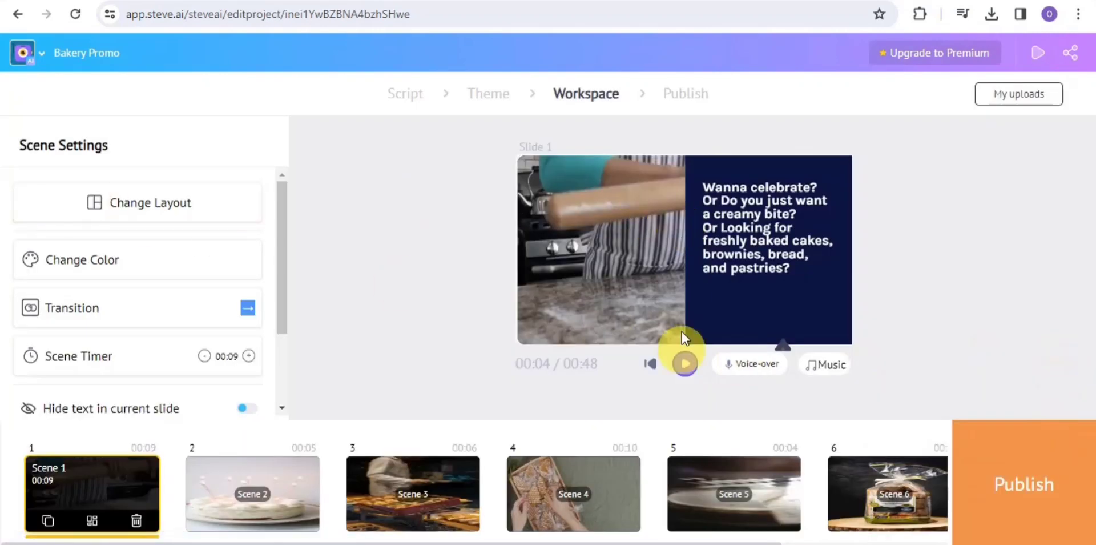
Step: Apply the color_2 theme to Scene 1's text panel, turning it dark green
click(313, 498)
click(124, 495)
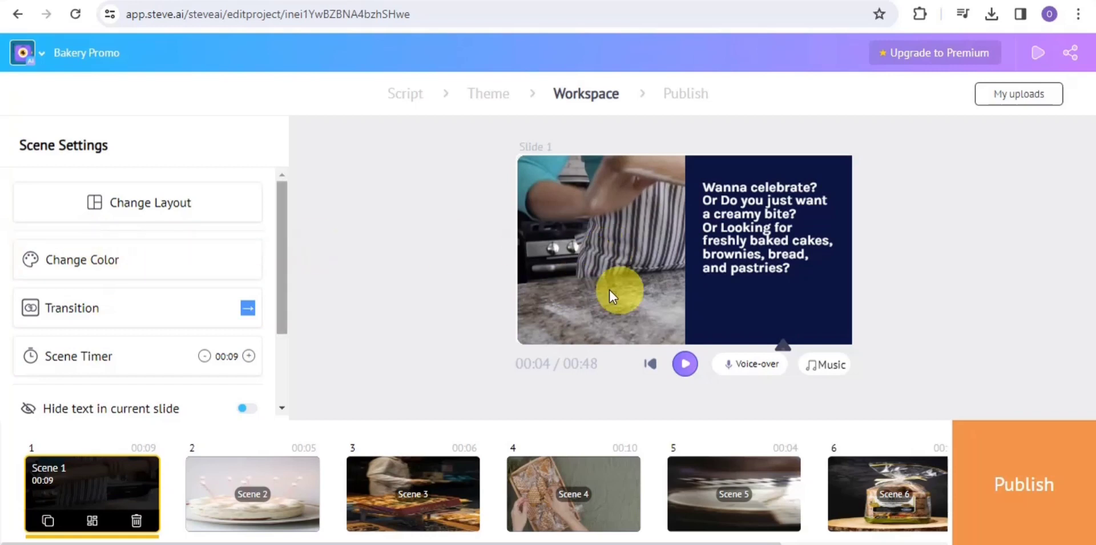
click(724, 316)
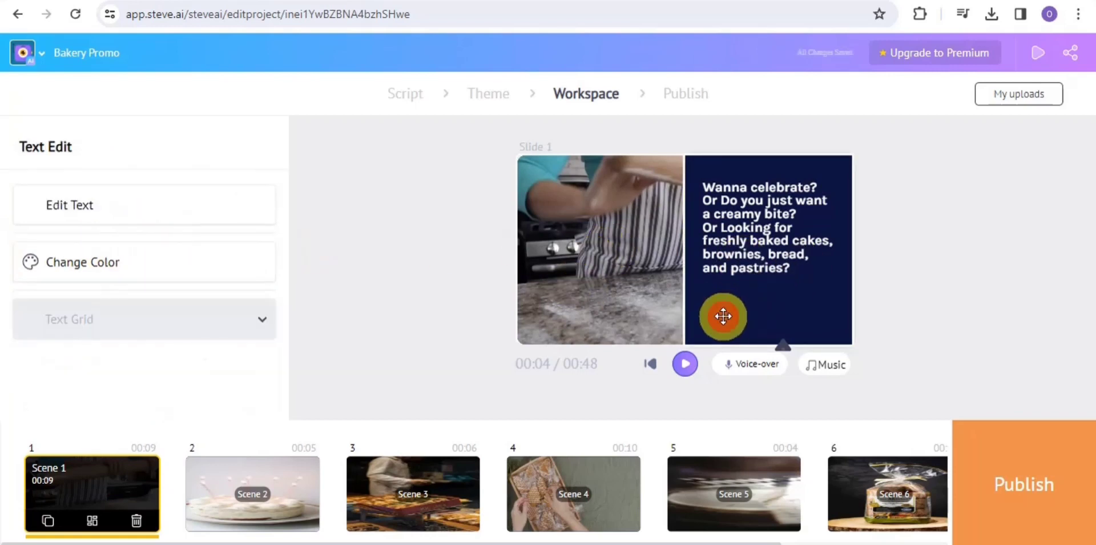
click(69, 270)
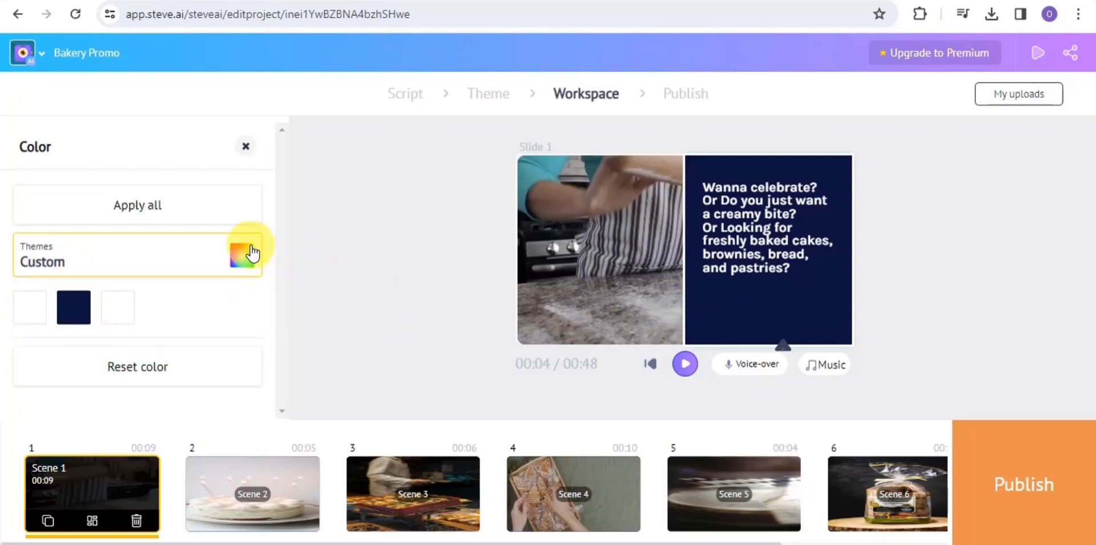
click(252, 252)
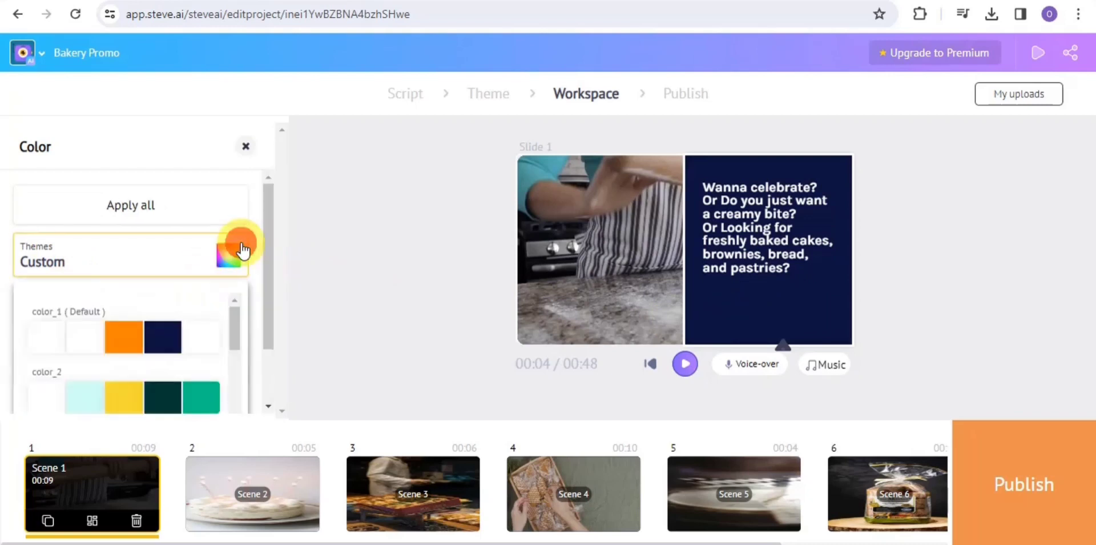
click(124, 394)
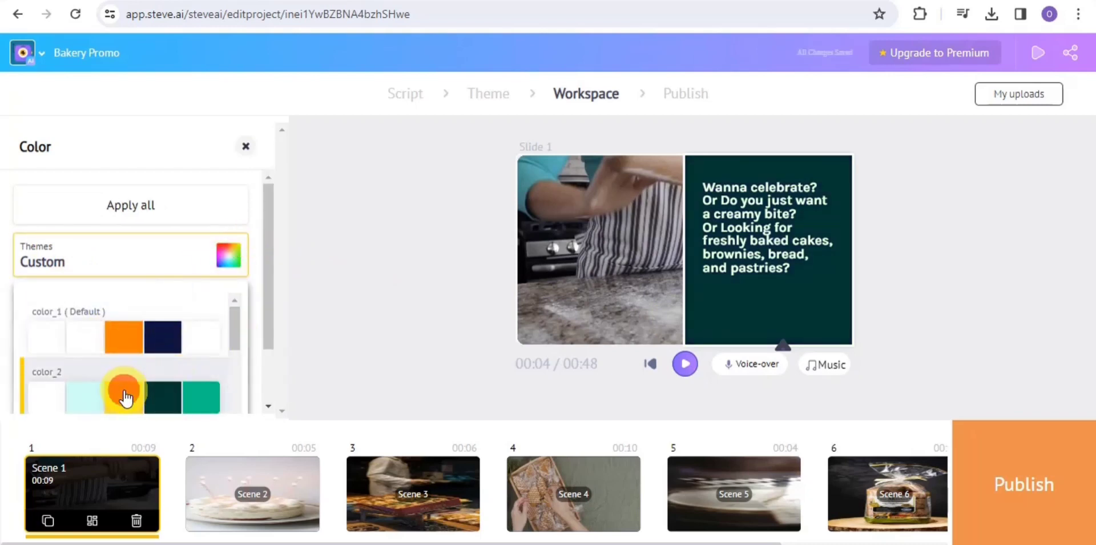
click(313, 233)
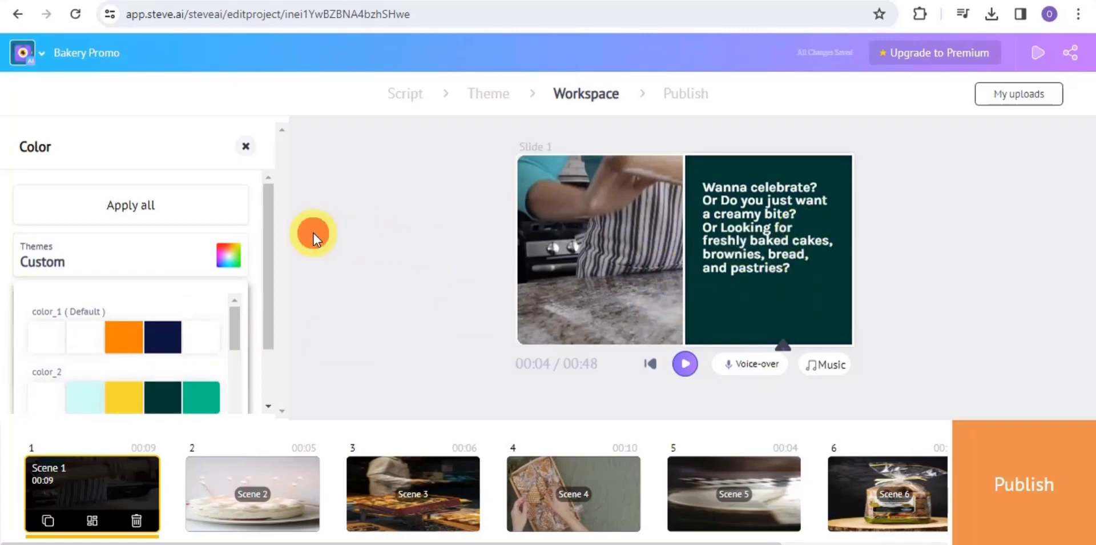
click(135, 216)
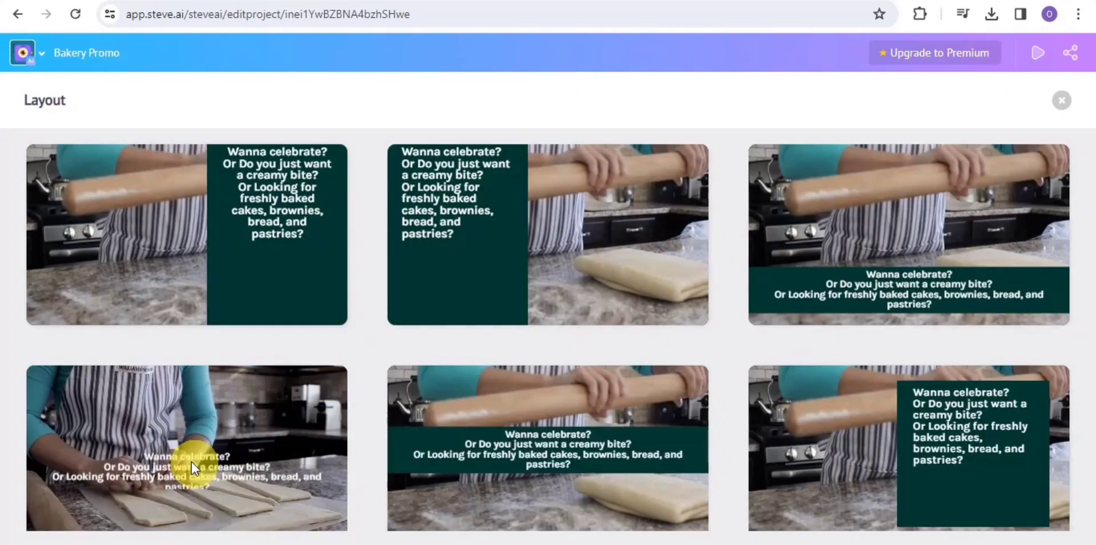
Step: Give Scene 1 the bottom-banner layout and play a short preview of the video
click(843, 229)
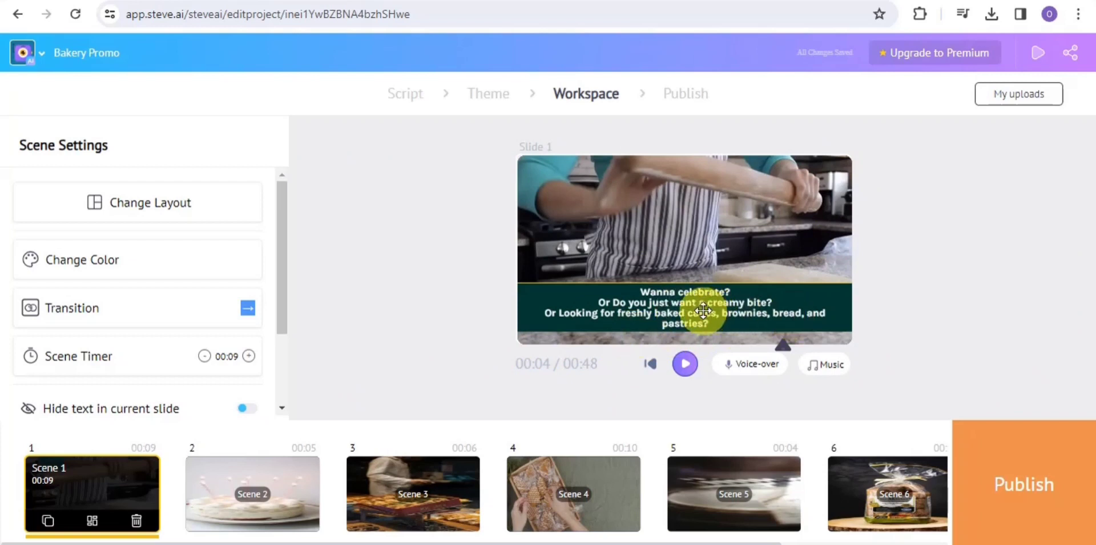
click(262, 488)
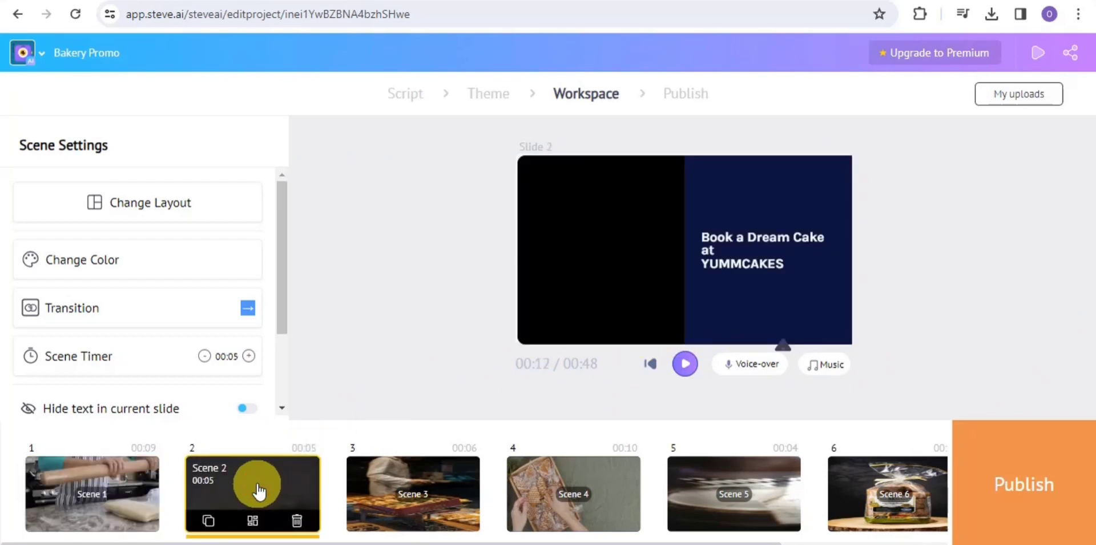
click(72, 476)
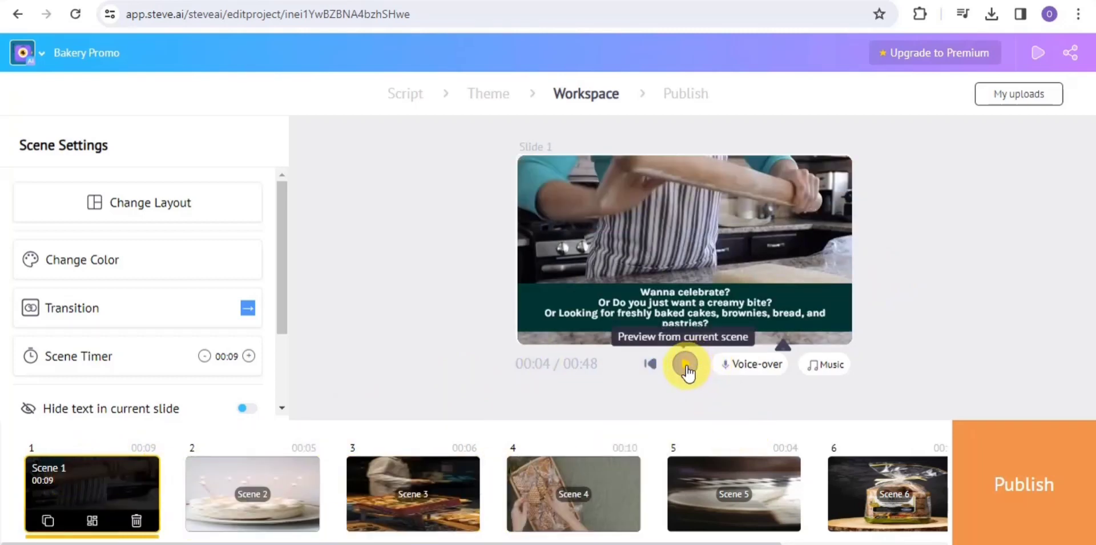
click(686, 367)
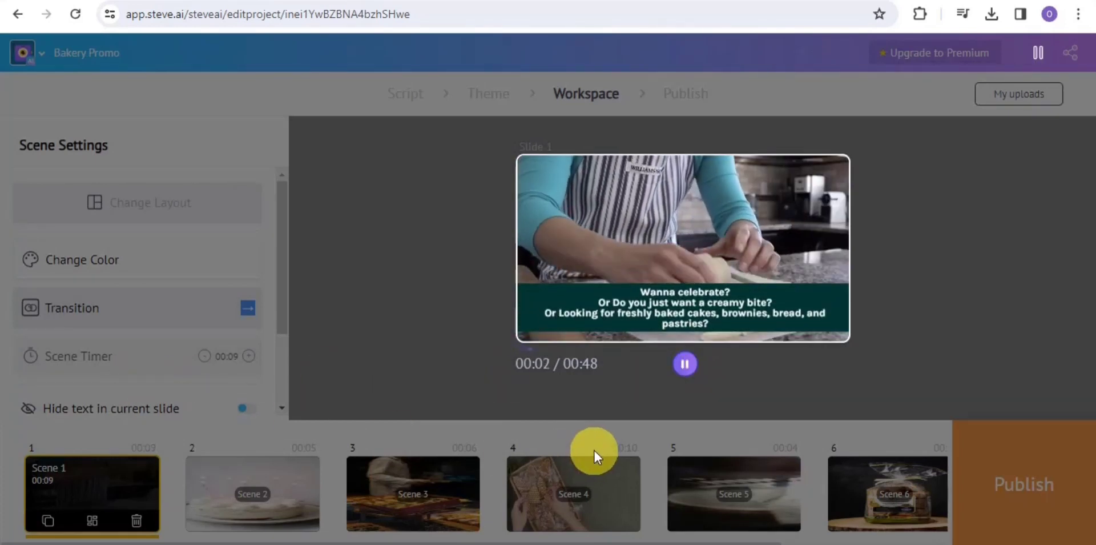
click(684, 363)
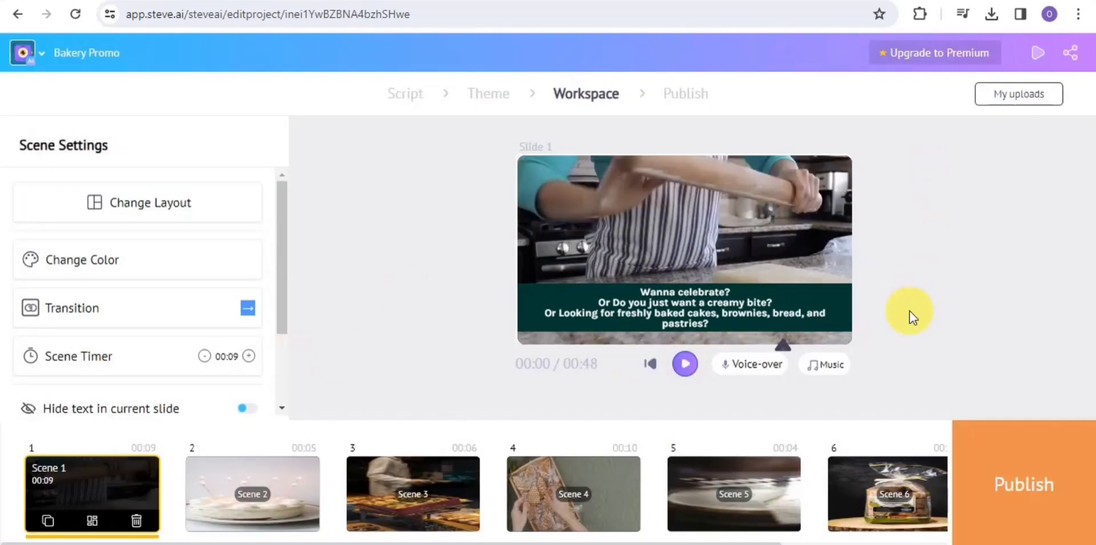
click(979, 472)
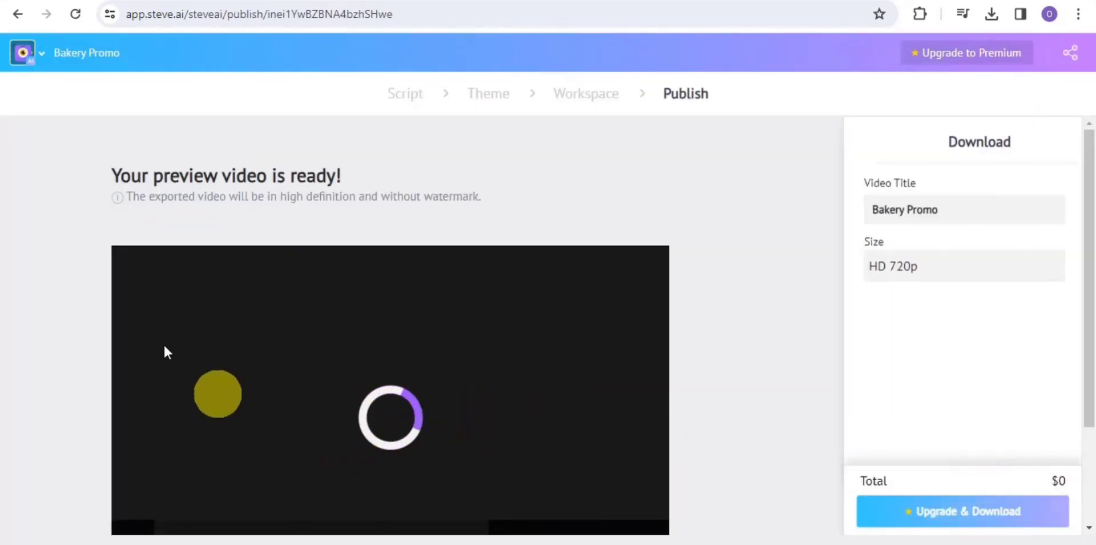
Step: Download the Bakery Promo video at HD 720p
click(896, 505)
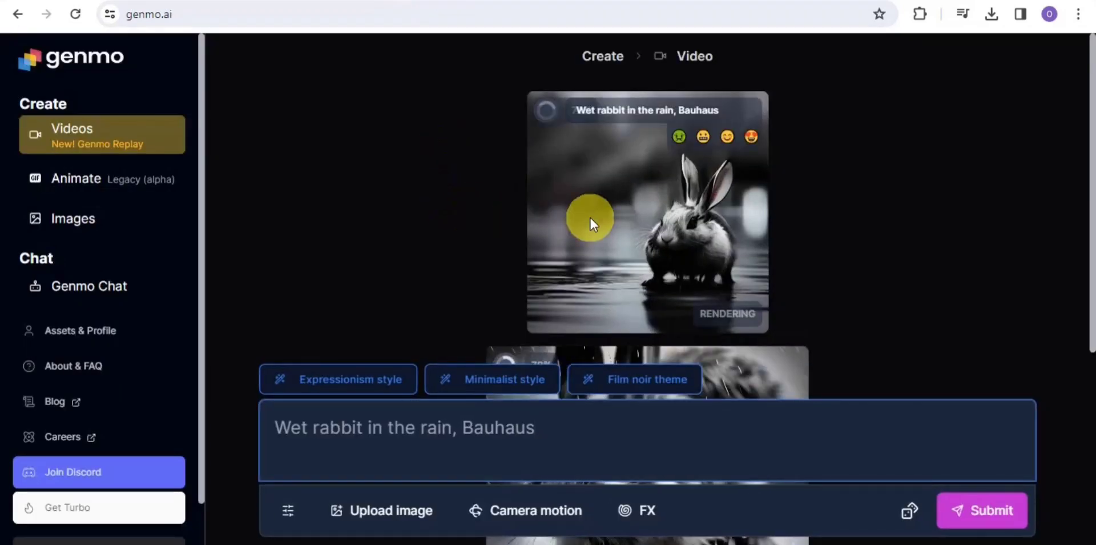
Step: Play the finished 'Wet rabbit in the rain, Bauhaus' video in Genmo
click(591, 216)
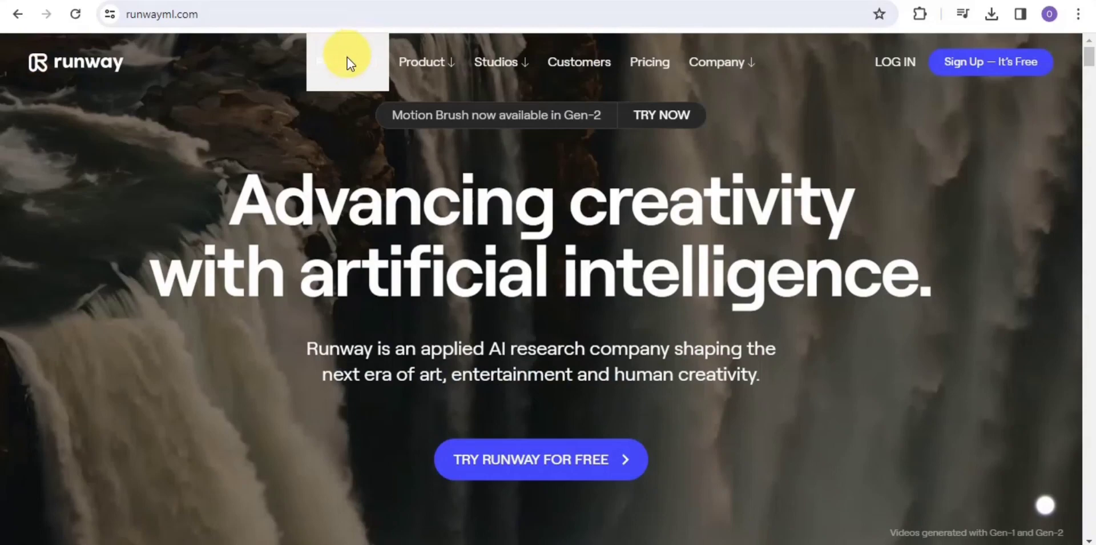
mouse_move(347, 59)
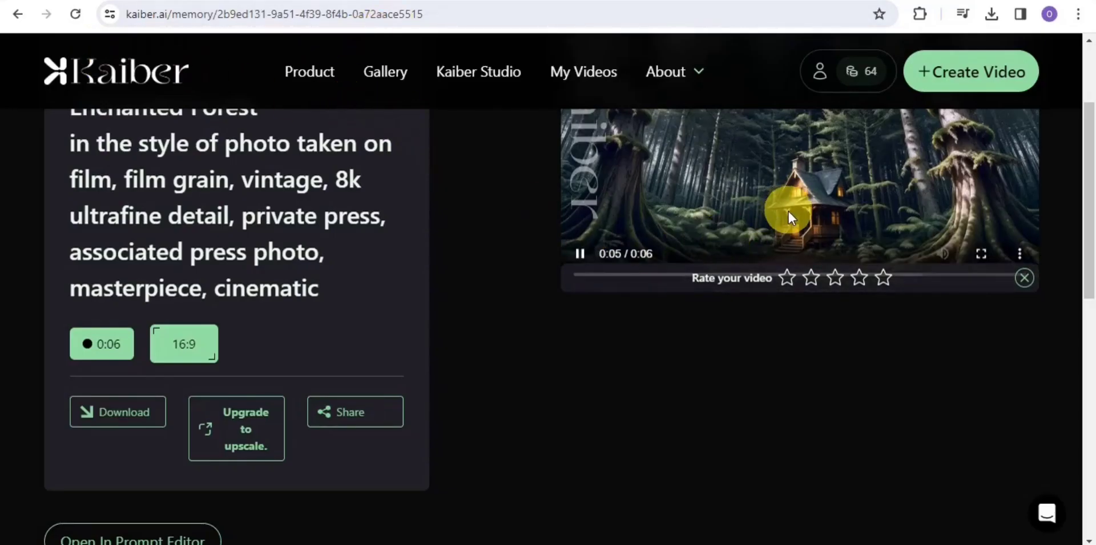
Step: Leave Kaiber for D-ID, then Lumen5's 00:35 'Beginner's Guide to Cooking' storyboard editor
click(510, 2)
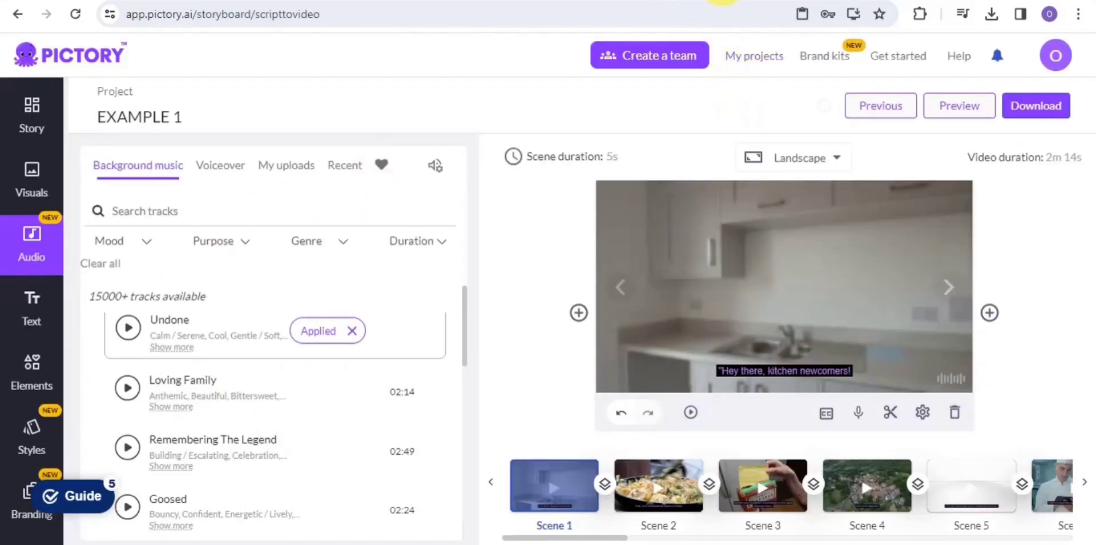
click(728, 1)
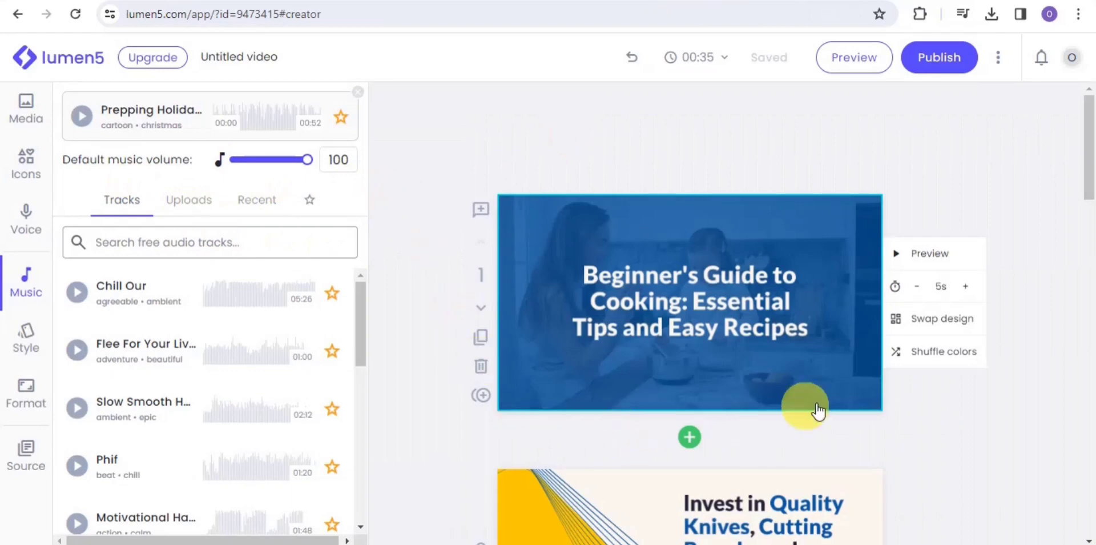